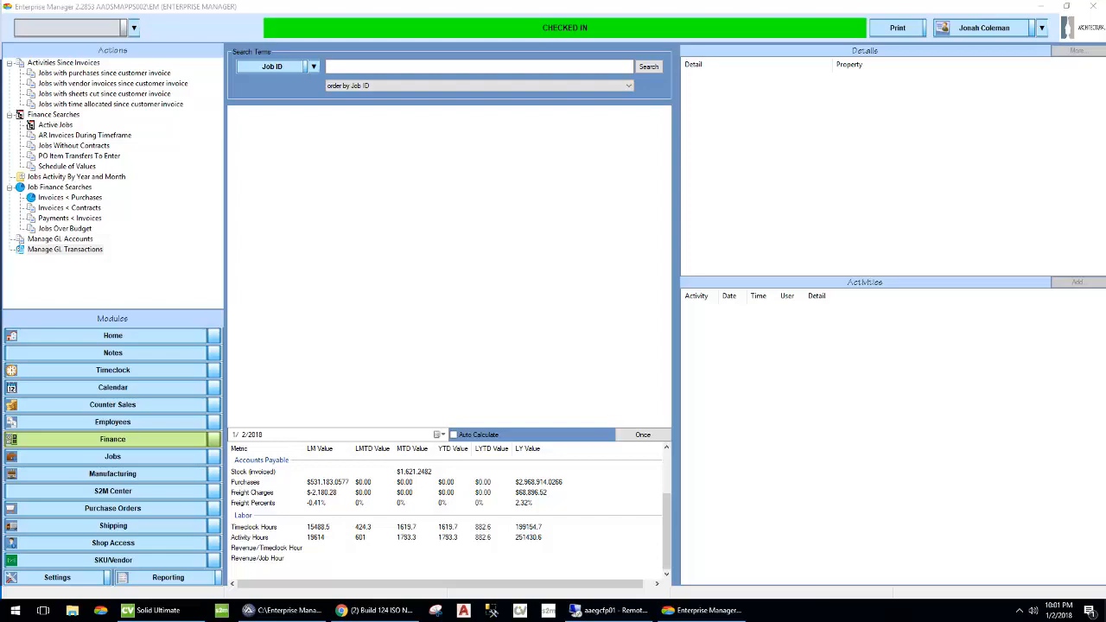
# Open the GL transactions manager and filter the list by date range, starting from 12/1/2017
pyautogui.doubleClick(84, 249)
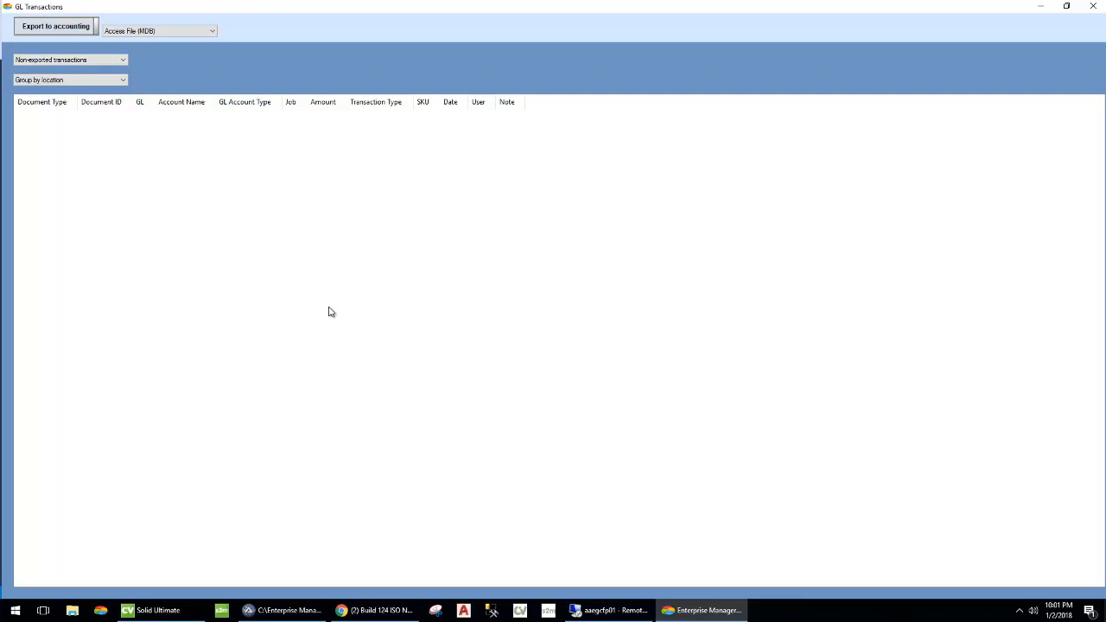
pyautogui.click(69, 60)
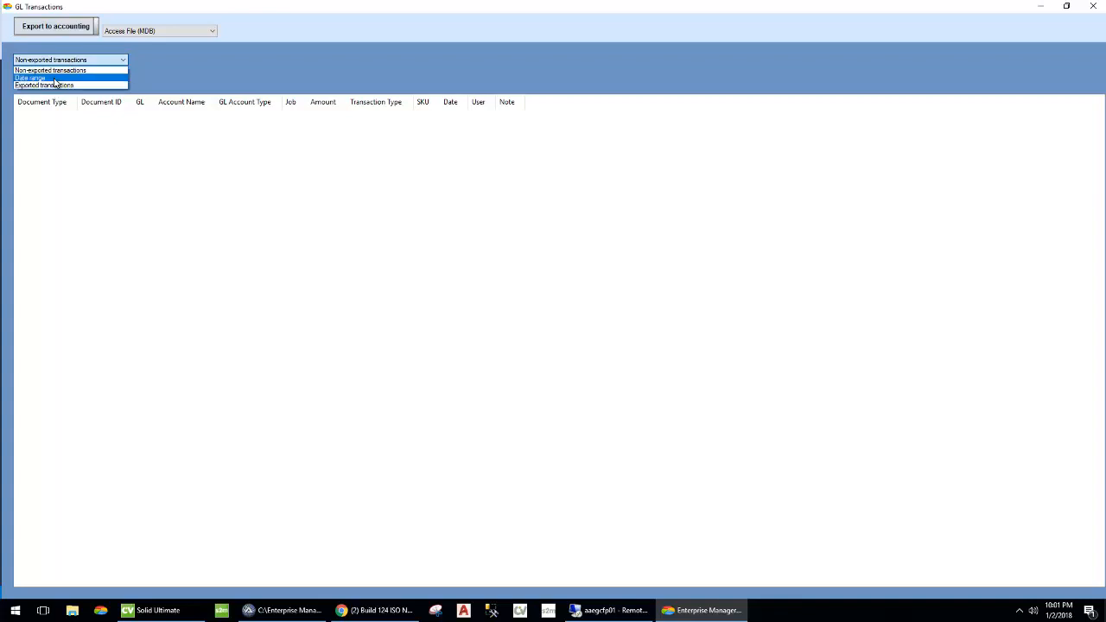
pyautogui.click(55, 79)
pyautogui.click(217, 61)
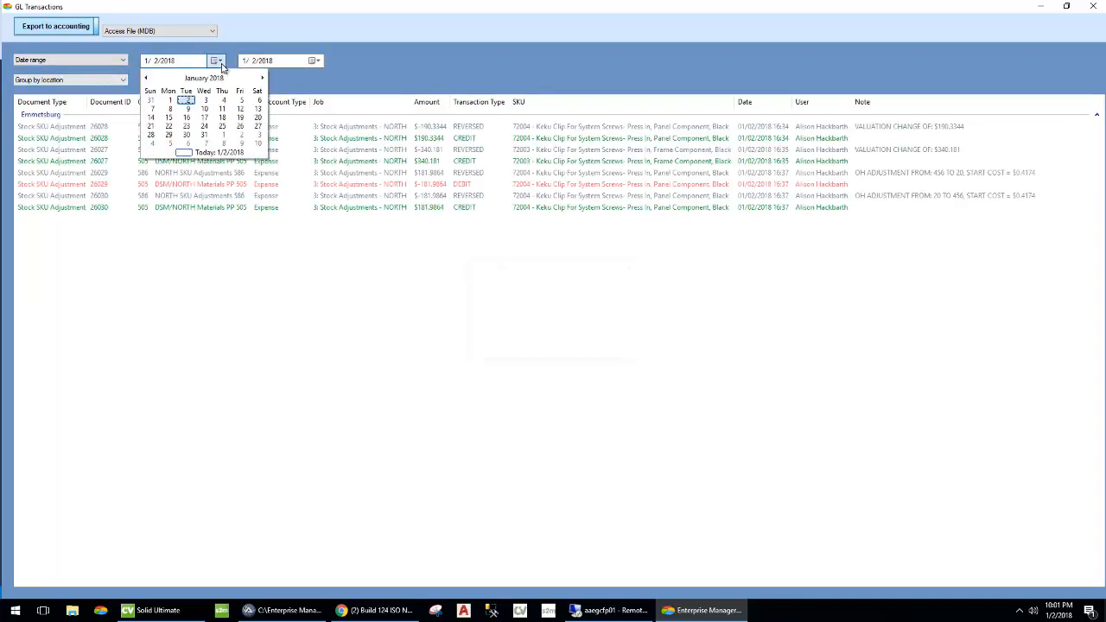
pyautogui.click(156, 78)
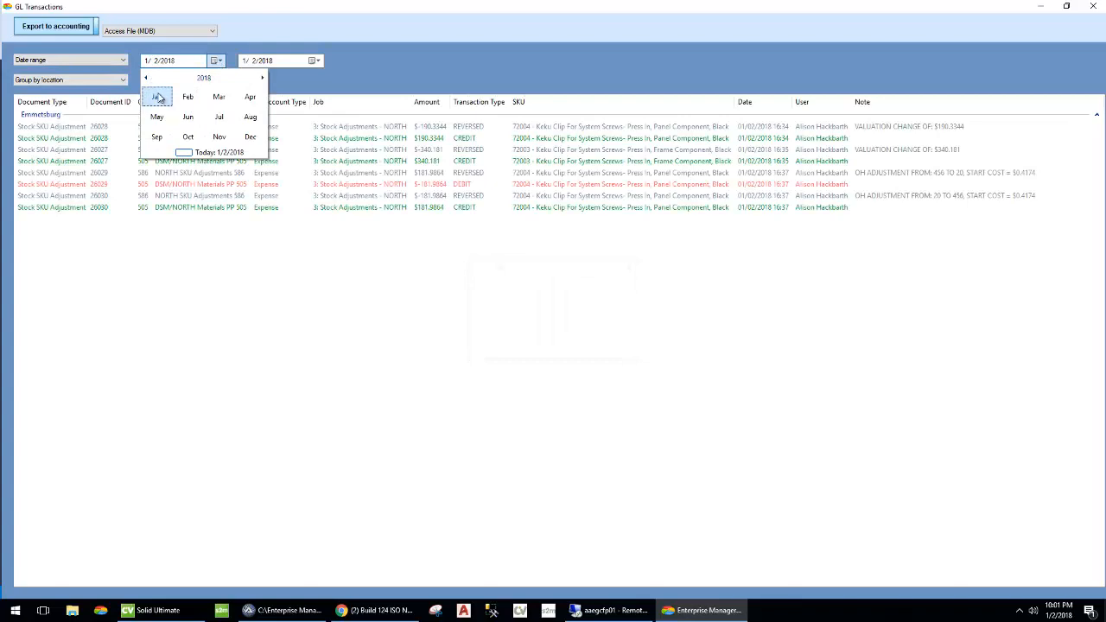
pyautogui.click(146, 79)
pyautogui.click(250, 137)
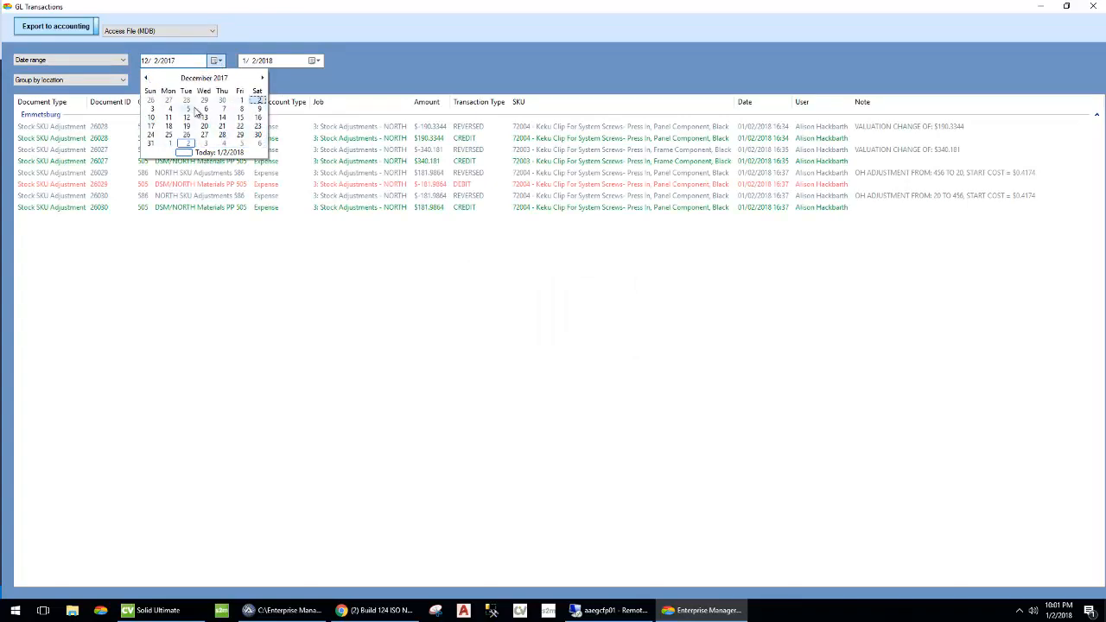
pyautogui.click(240, 101)
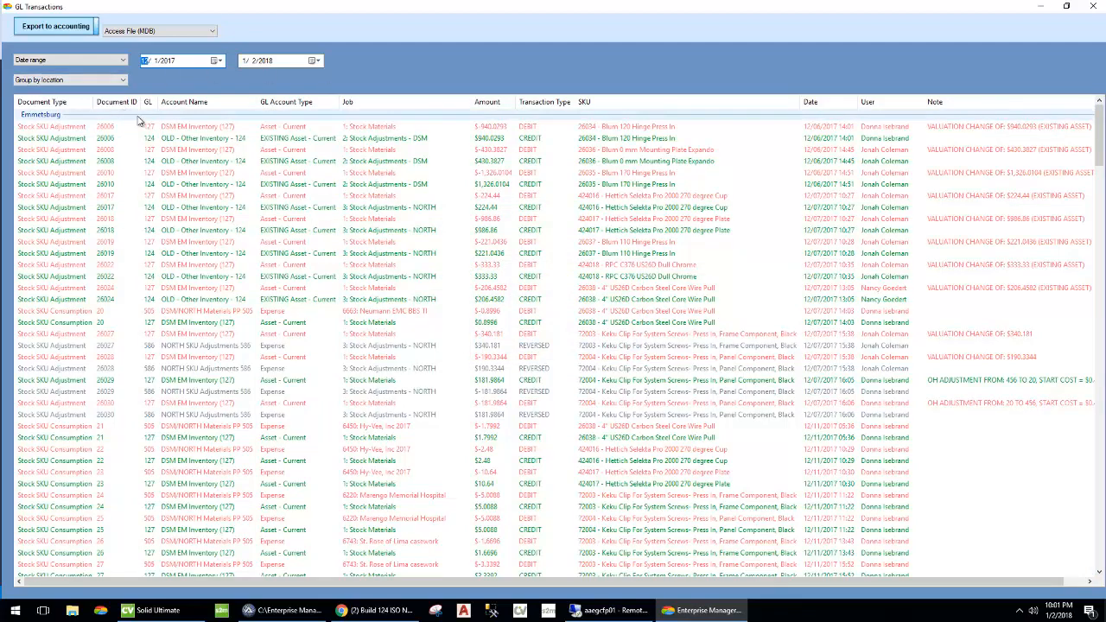
pyautogui.click(119, 62)
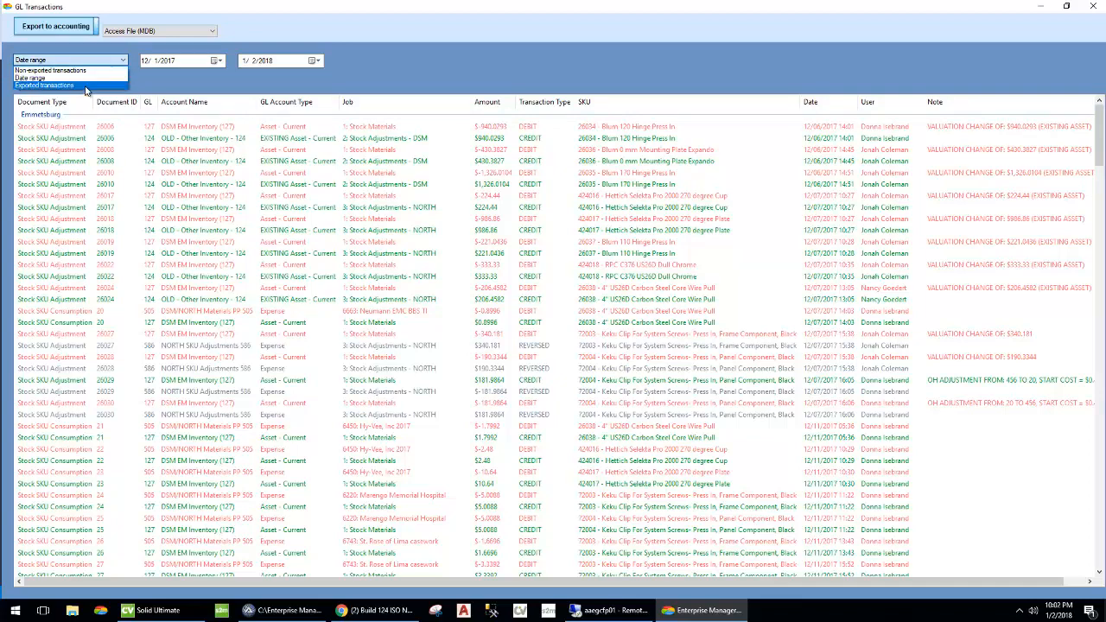
pyautogui.click(202, 82)
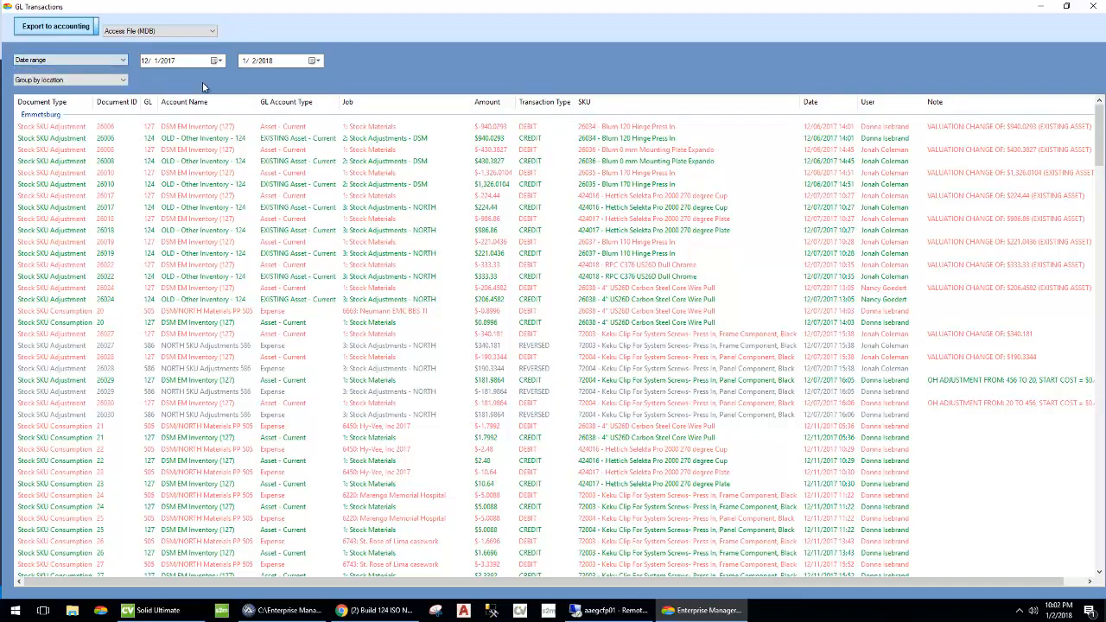
# View the transactions grouped by account, by job, and by location, account, job, and return to grouping by location
pyautogui.click(78, 81)
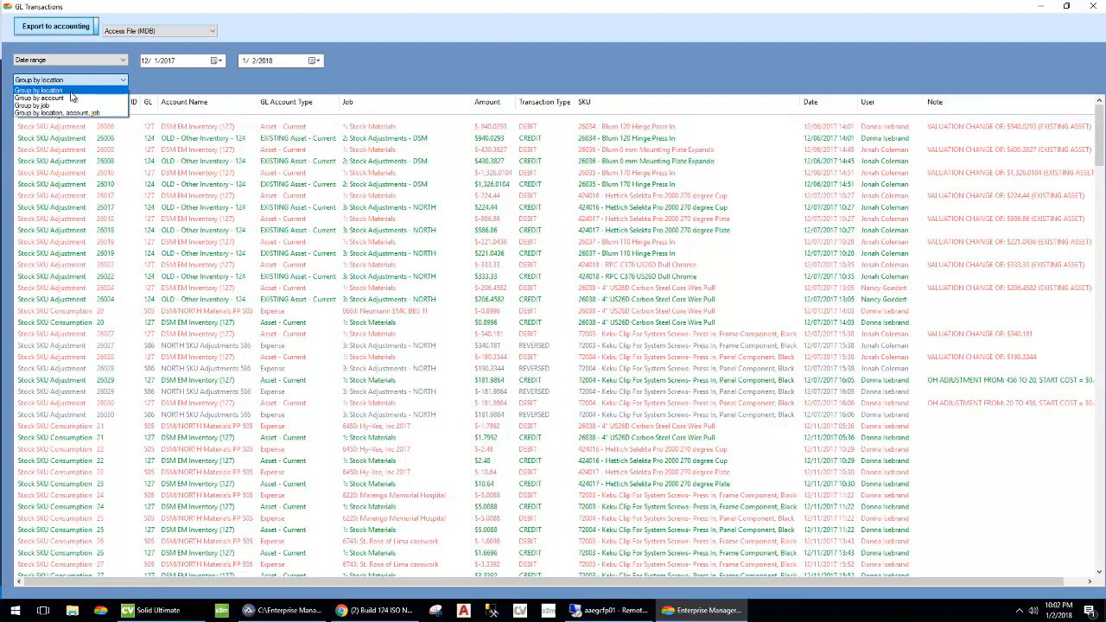
pyautogui.click(72, 98)
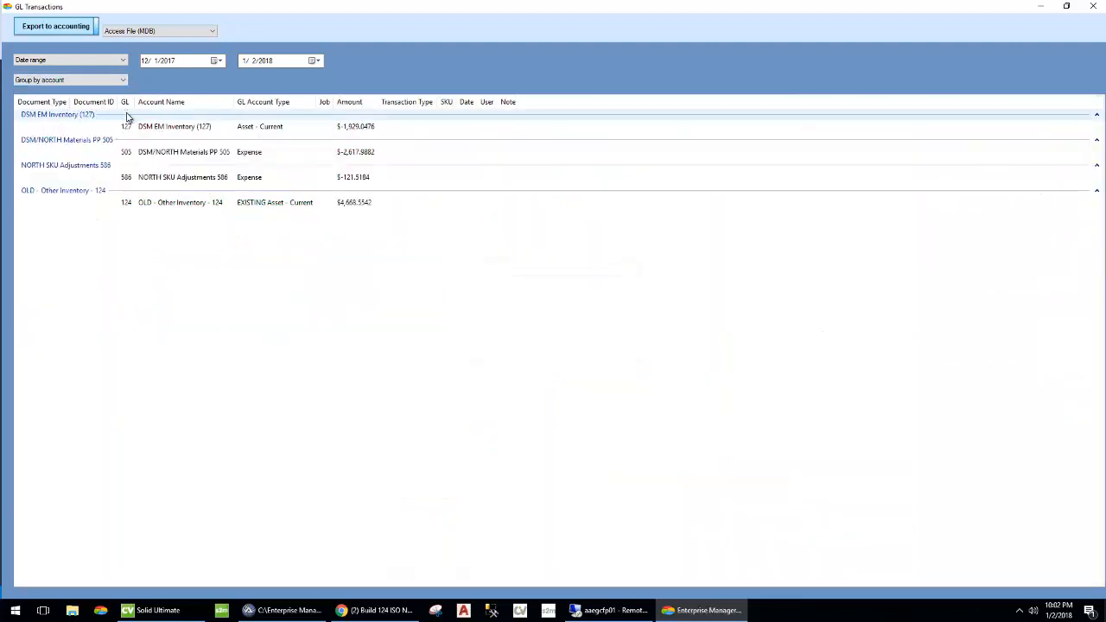
pyautogui.click(82, 80)
pyautogui.click(81, 106)
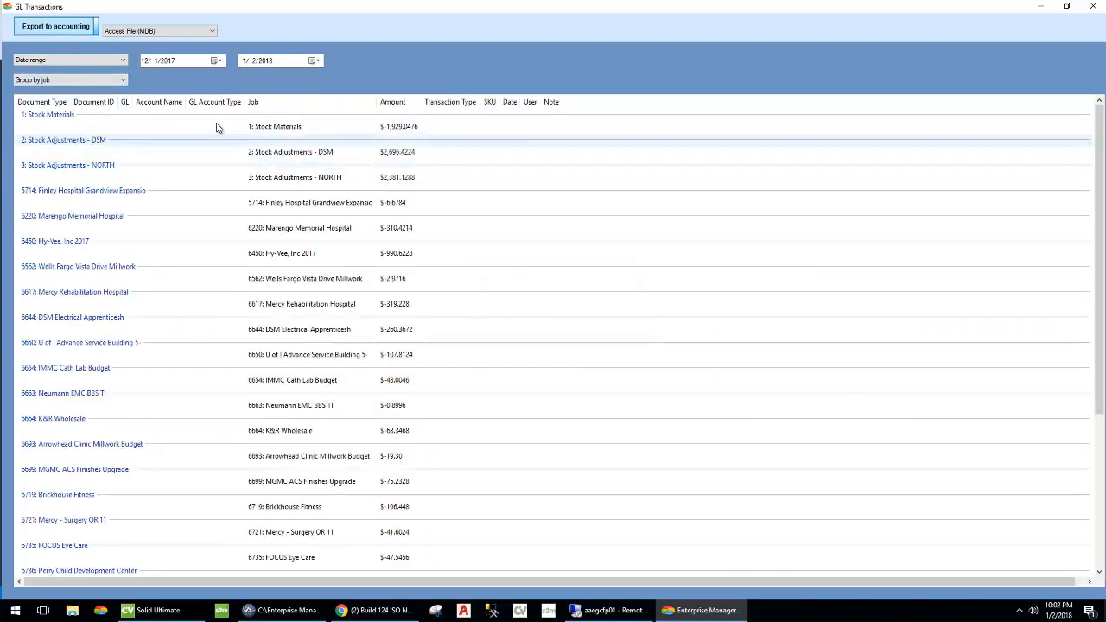
pyautogui.click(123, 80)
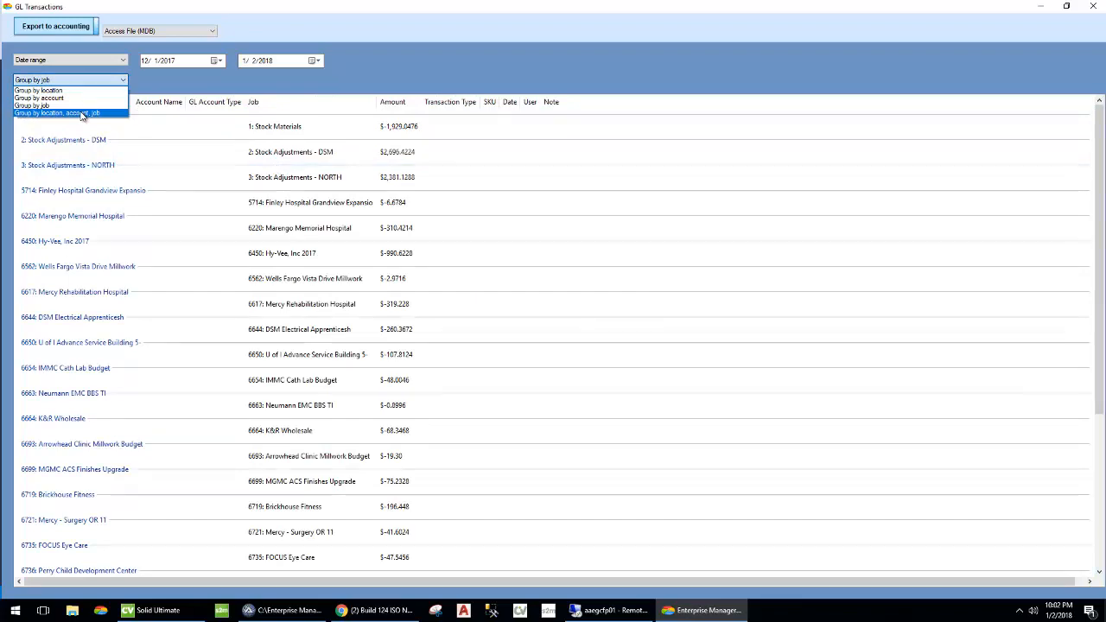
pyautogui.click(82, 113)
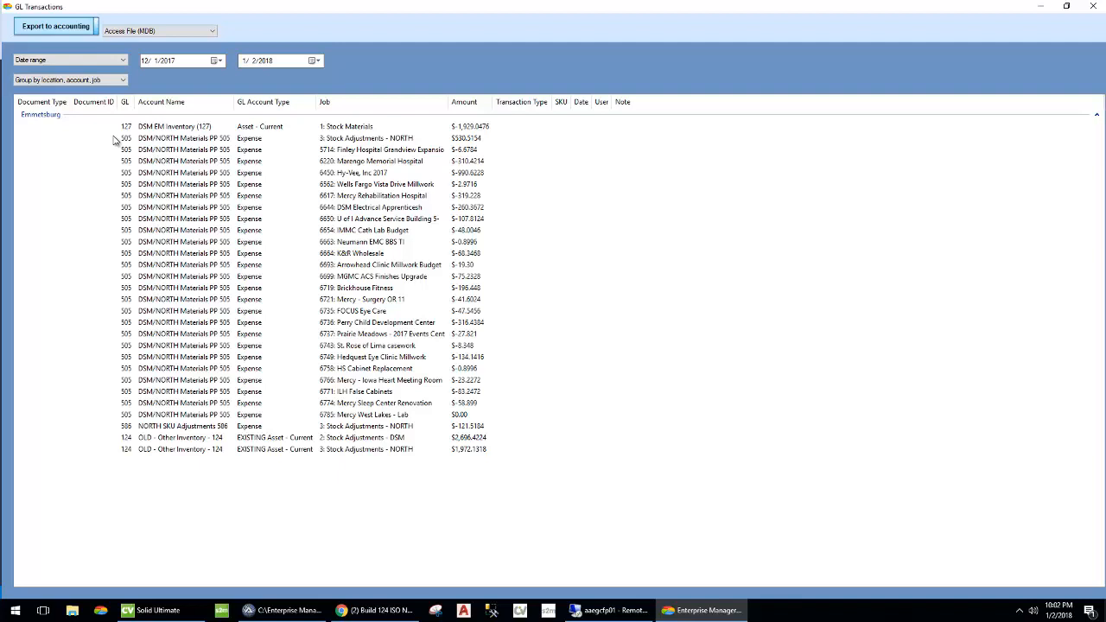
pyautogui.click(83, 80)
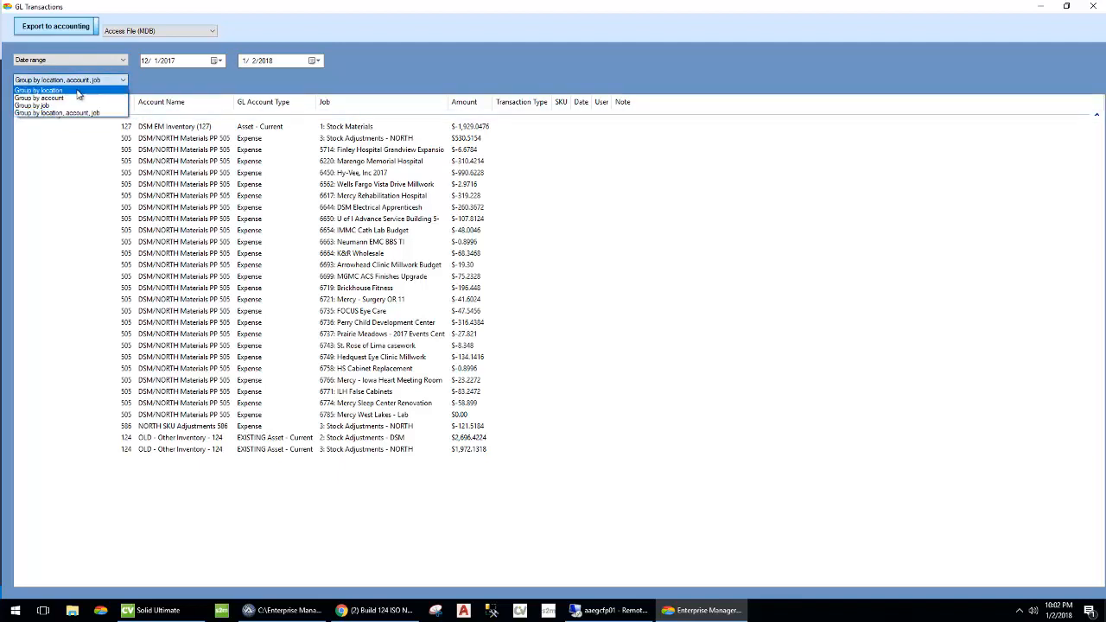
pyautogui.click(76, 88)
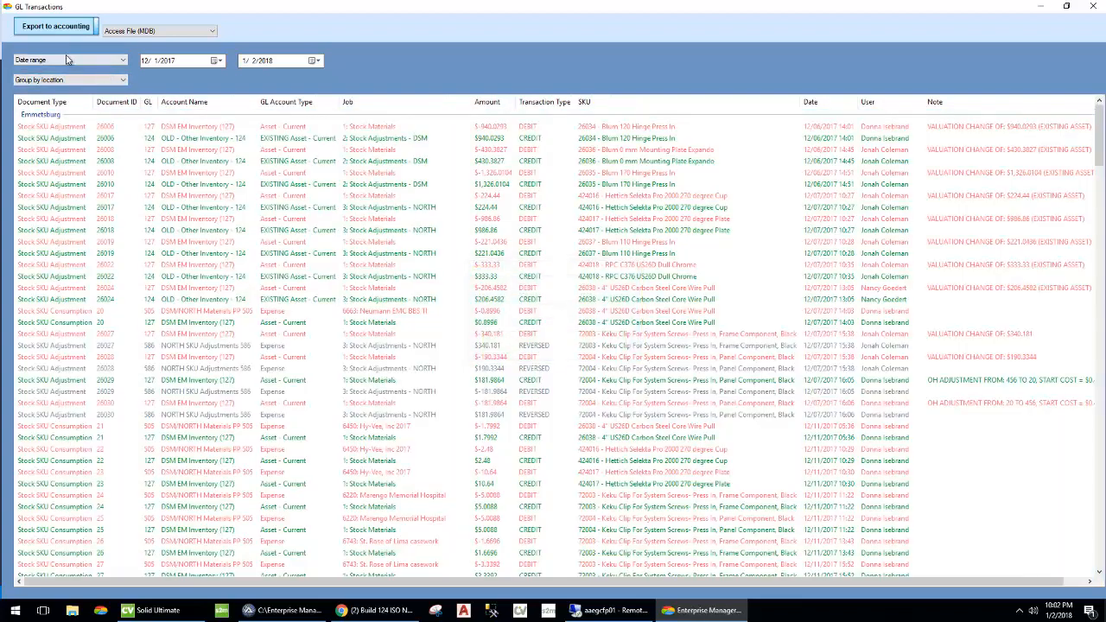
# Switch the export format to CSV file and back to Access File (MDB)
pyautogui.click(172, 32)
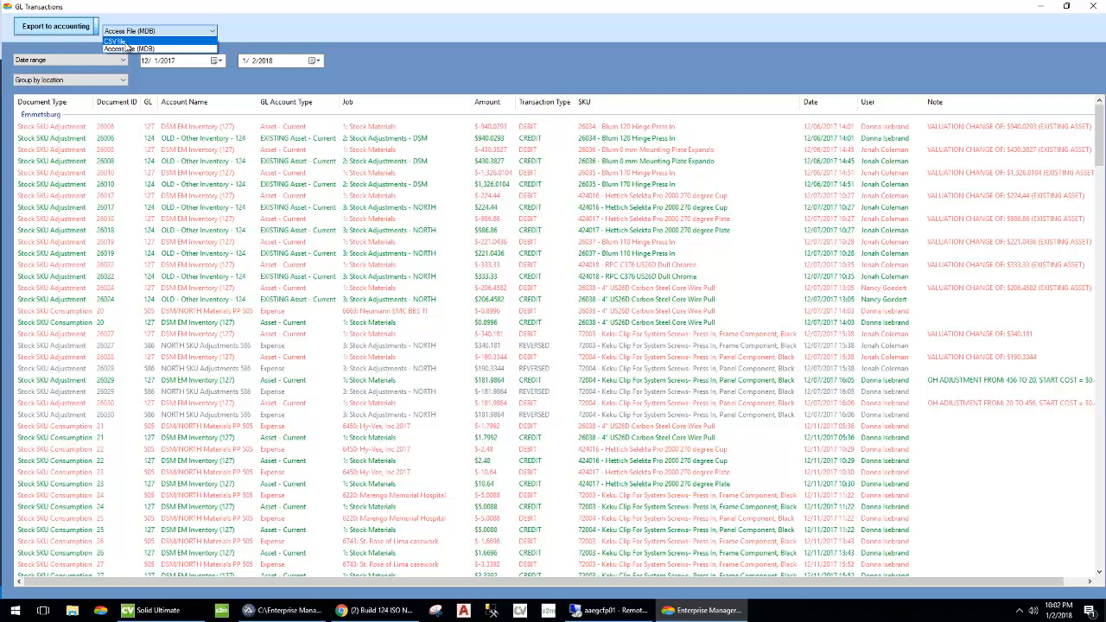
pyautogui.click(128, 41)
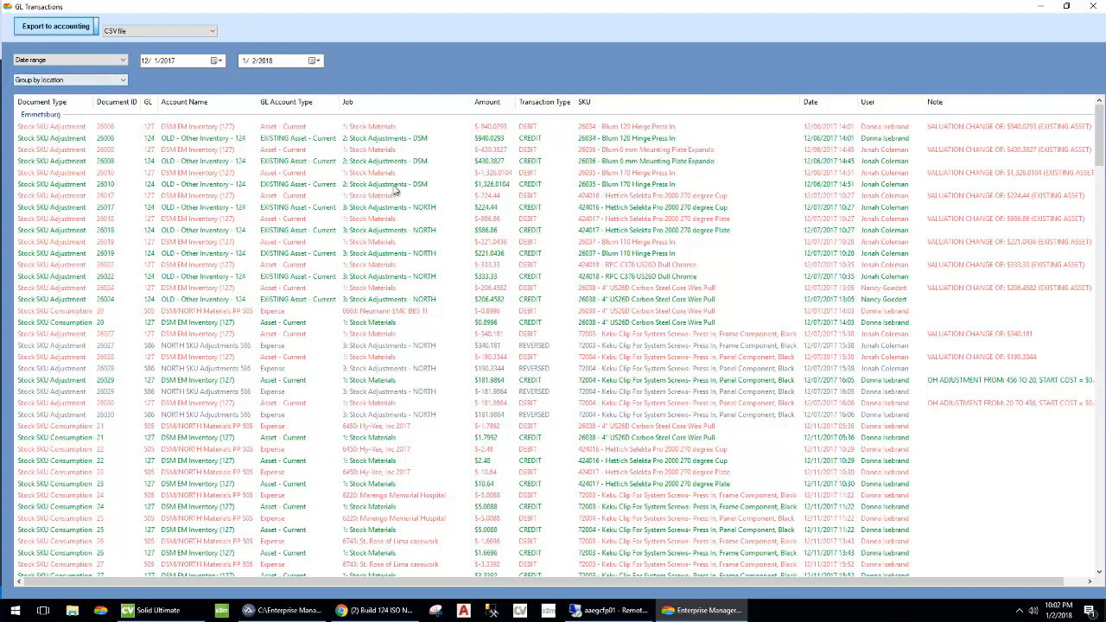
pyautogui.click(129, 32)
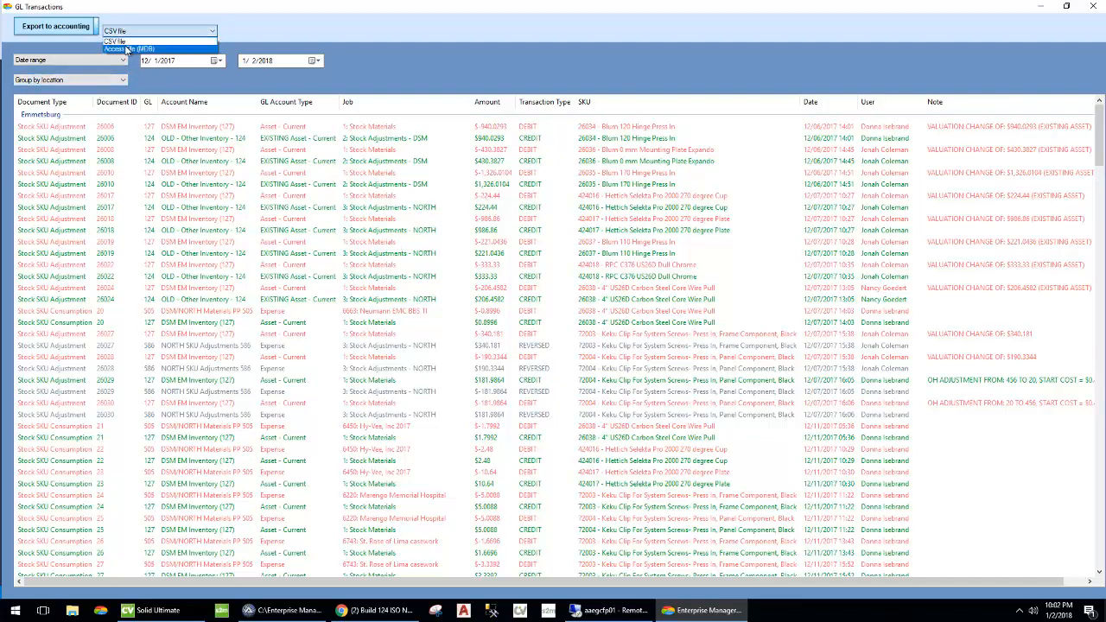
pyautogui.click(128, 50)
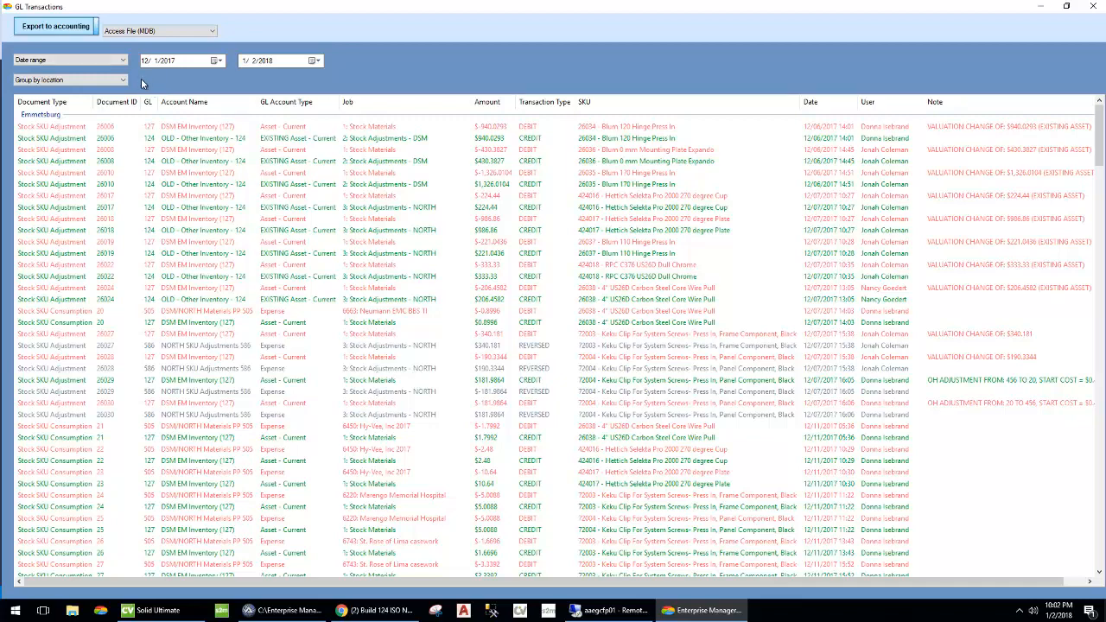
# Export the location-grouped transactions to accounting, including those already transferred, overwriting test.MDB in the Downloads folder
pyautogui.click(60, 82)
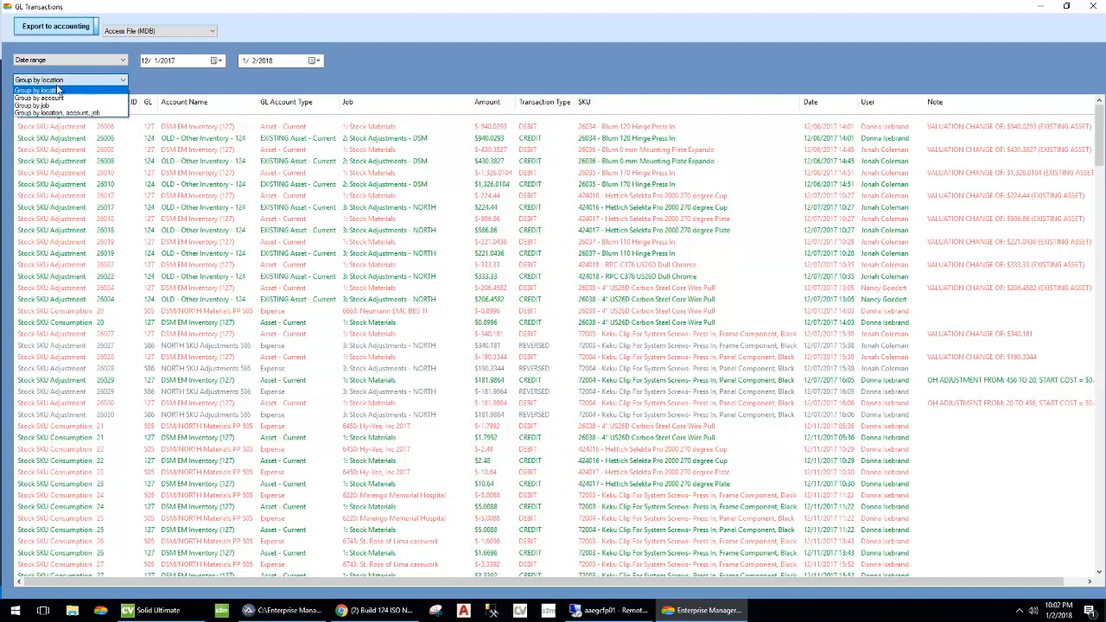
pyautogui.click(52, 90)
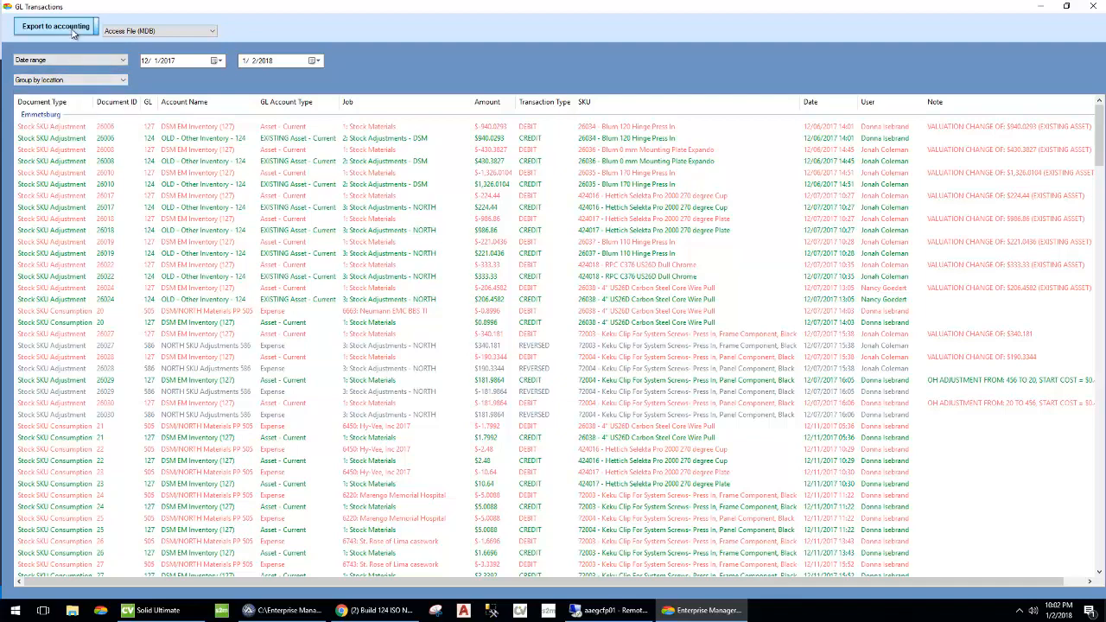
pyautogui.click(73, 28)
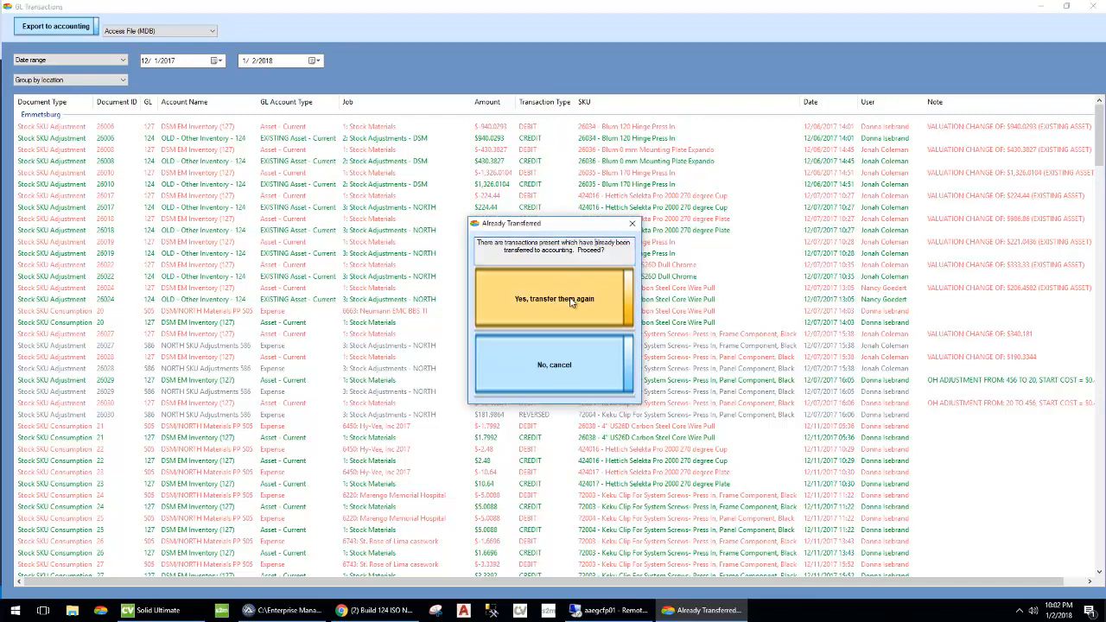
pyautogui.click(572, 299)
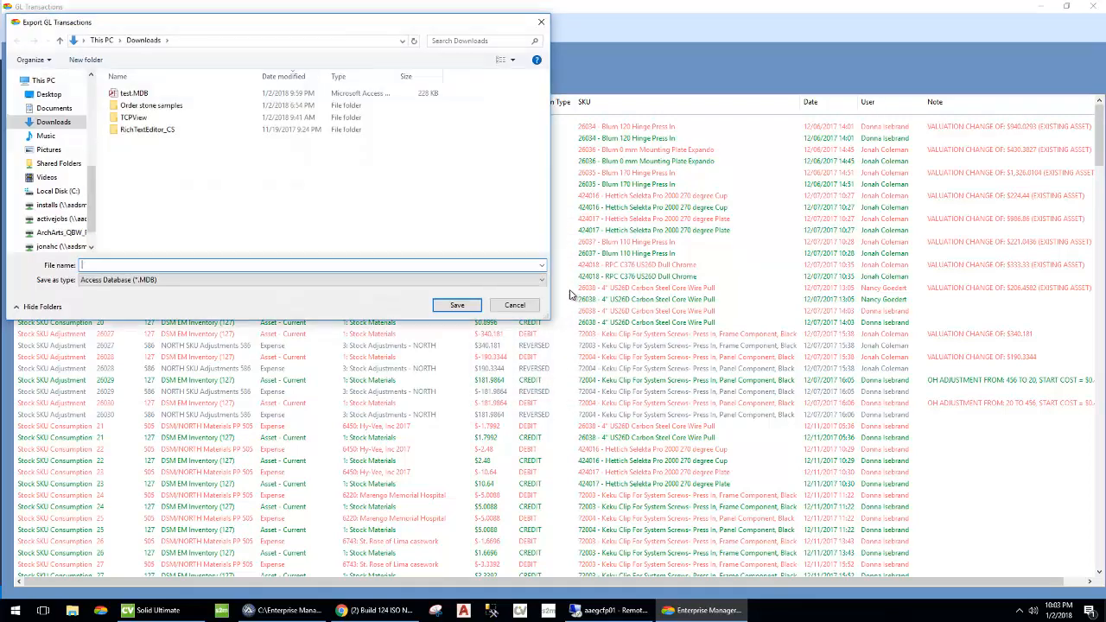
pyautogui.doubleClick(173, 96)
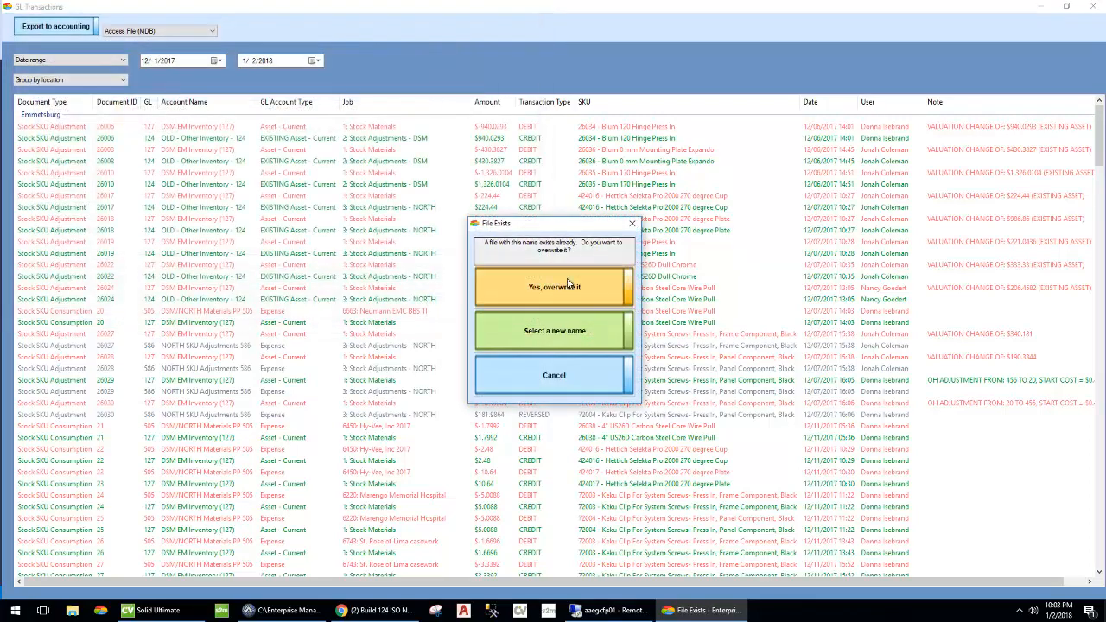
pyautogui.click(567, 286)
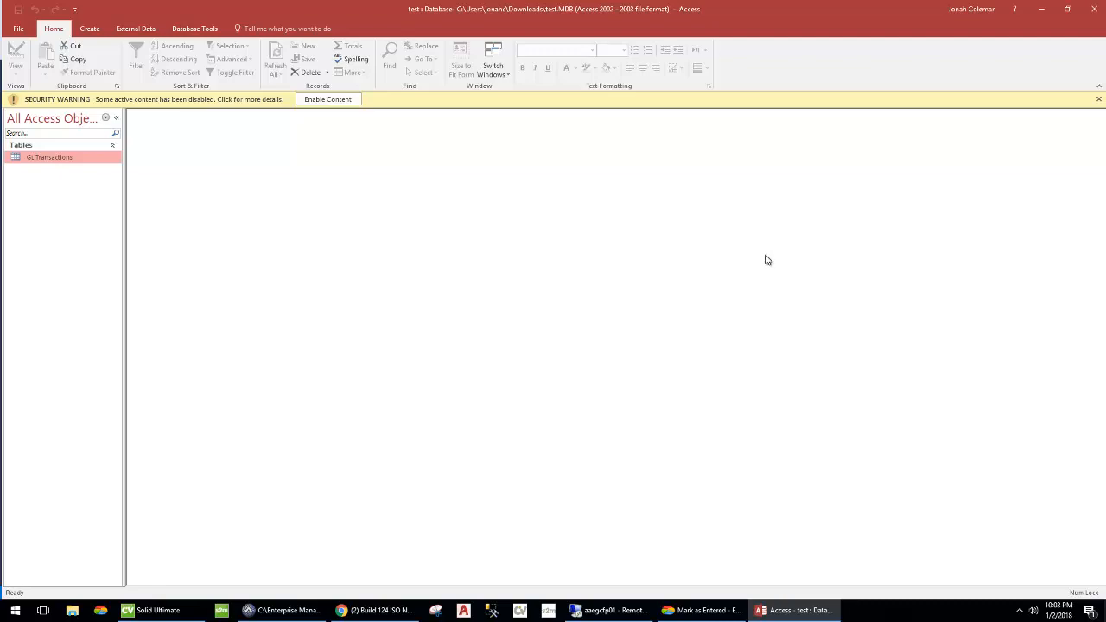
# Open the GL Transactions table in Access and fit the GL Account Accounting Code column to its full heading
pyautogui.doubleClick(71, 160)
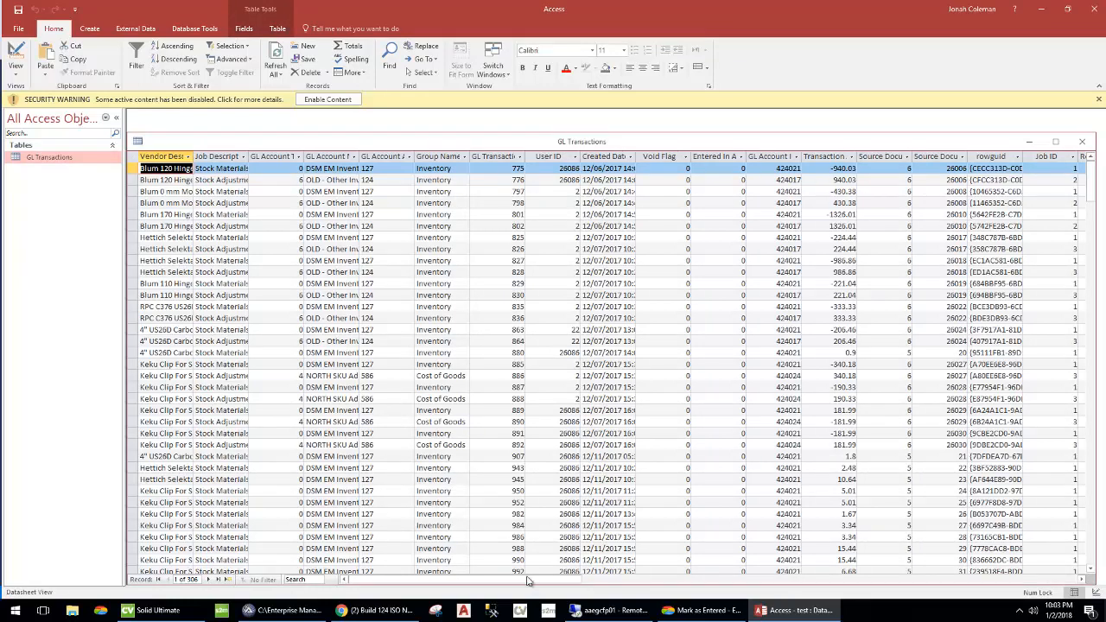
pyautogui.moveTo(529, 583); pyautogui.dragTo(590, 582)
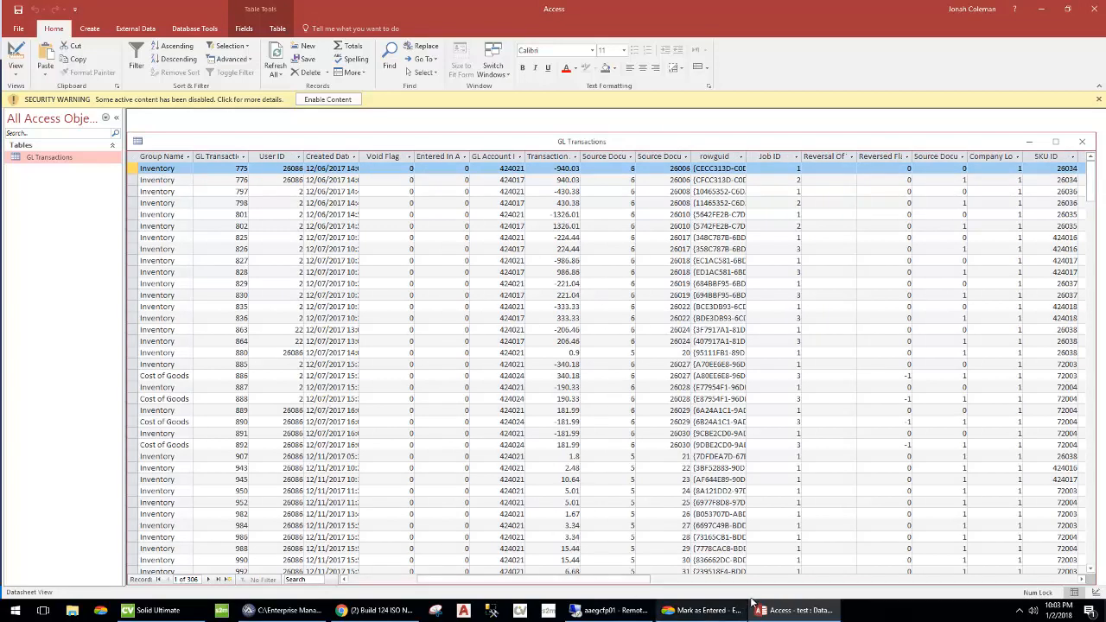
pyautogui.moveTo(592, 580); pyautogui.dragTo(519, 590)
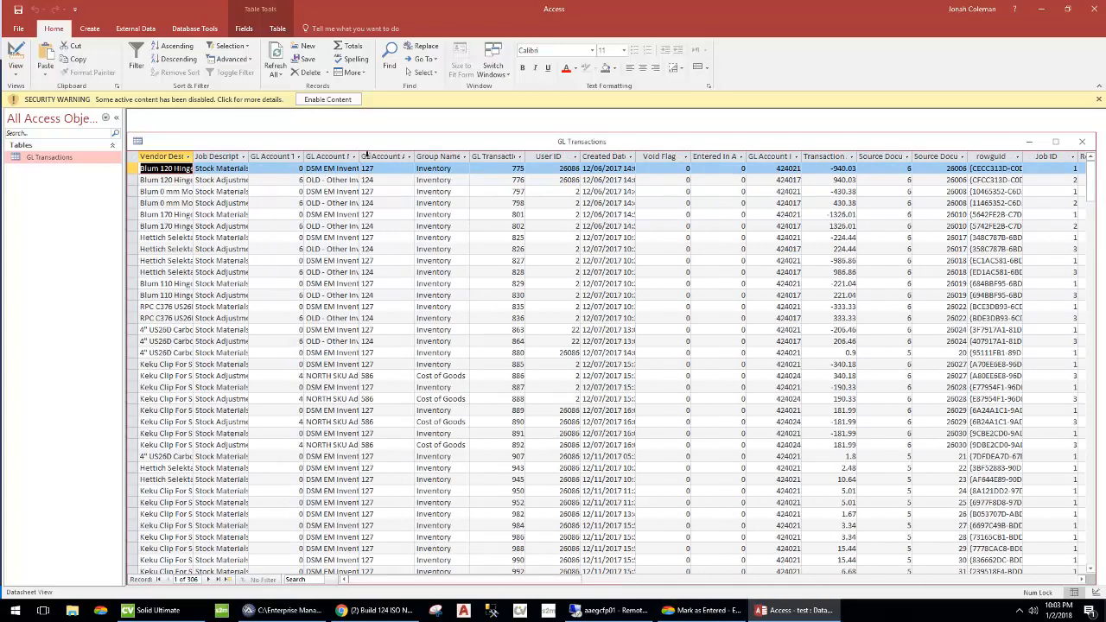
pyautogui.doubleClick(415, 157)
pyautogui.click(401, 157)
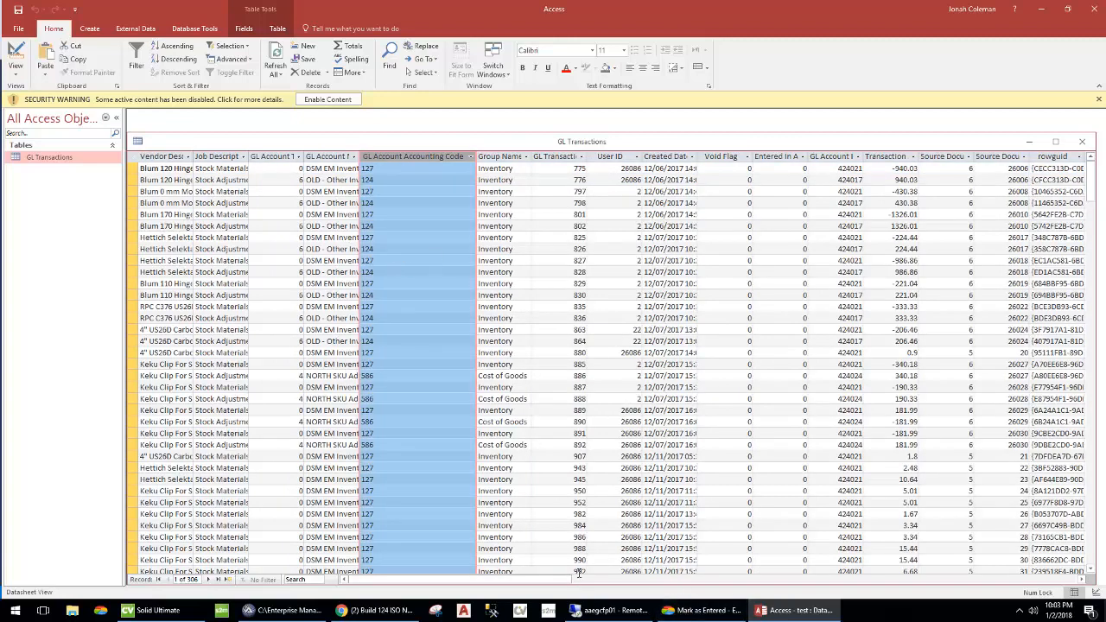
# Widen the GL Account ID column and fit the Transaction Amount column to show their full headings
pyautogui.moveTo(570, 585); pyautogui.dragTo(637, 586)
pyautogui.moveTo(524, 157); pyautogui.dragTo(532, 157)
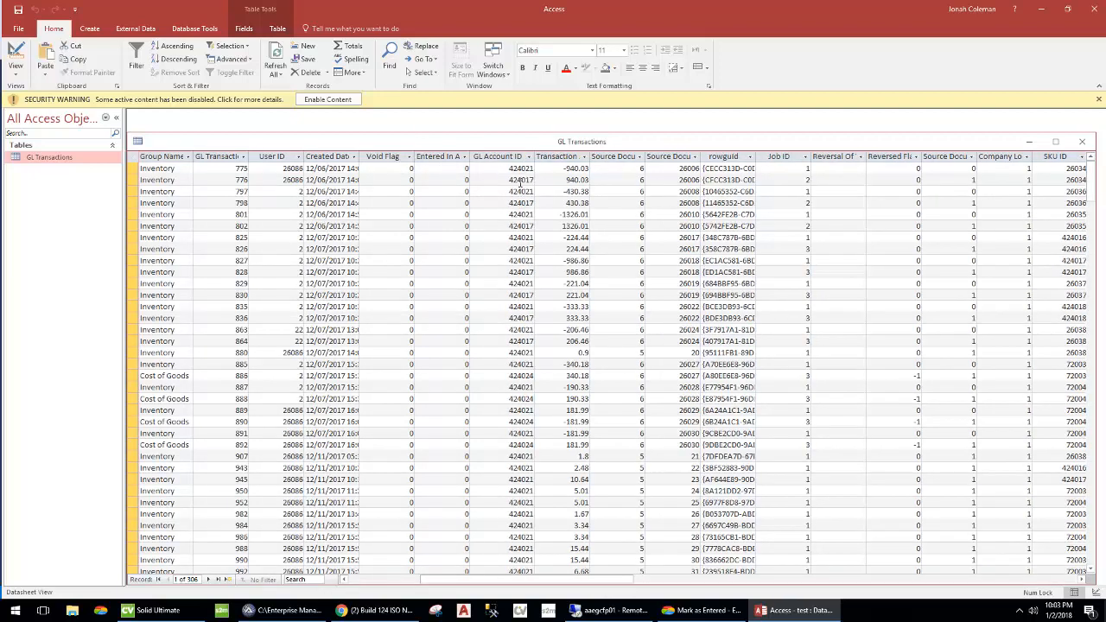
pyautogui.doubleClick(591, 157)
pyautogui.click(581, 156)
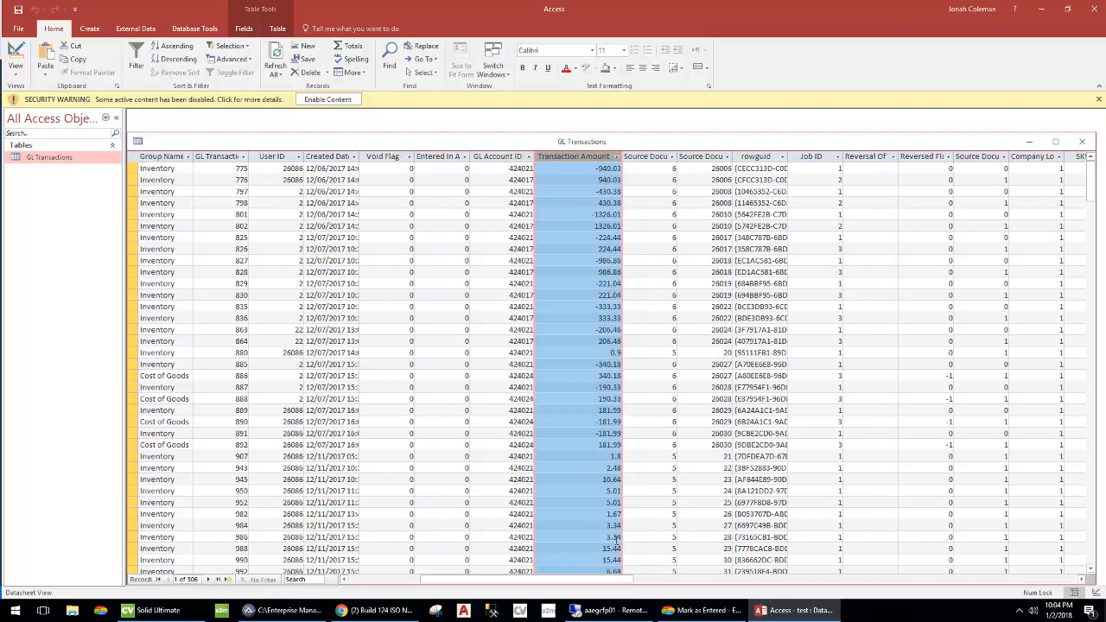
# Fit the Job Accounting Code column to its full heading and review the records' job accounting codes and job IDs
pyautogui.moveTo(621, 581); pyautogui.dragTo(897, 587)
pyautogui.doubleClick(747, 156)
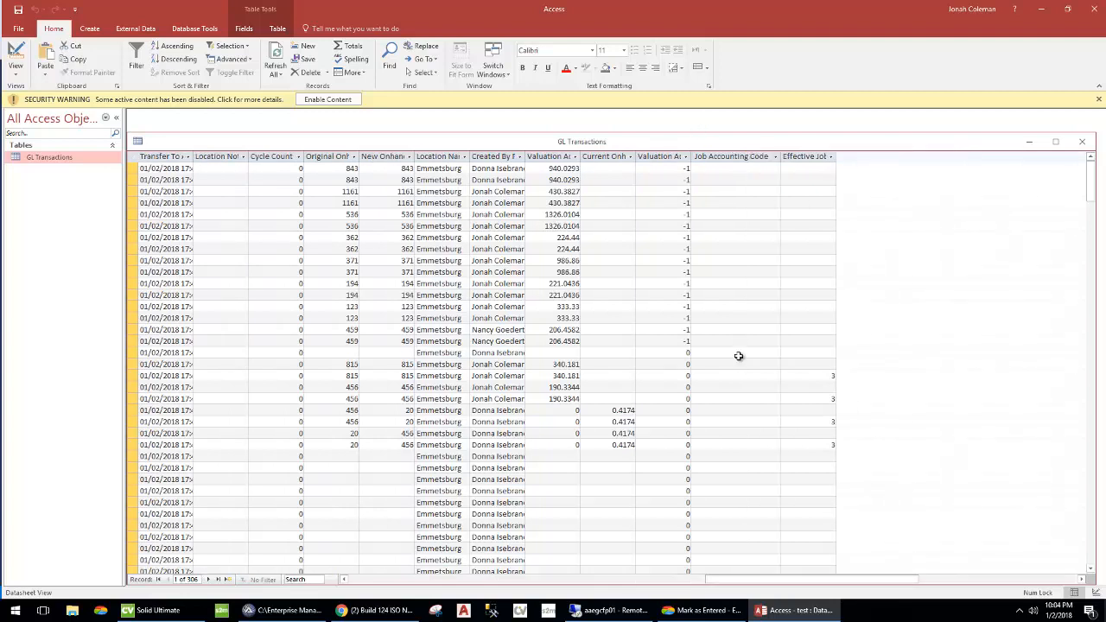
pyautogui.click(736, 376)
pyautogui.scroll(-12, 726, 459)
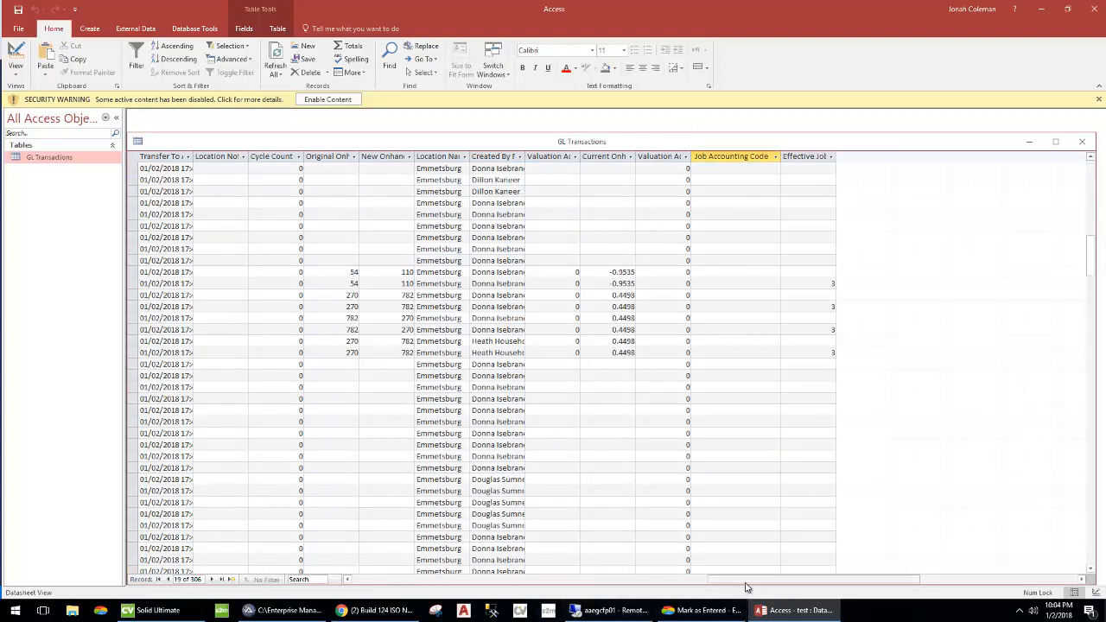
pyautogui.moveTo(746, 587); pyautogui.dragTo(552, 582)
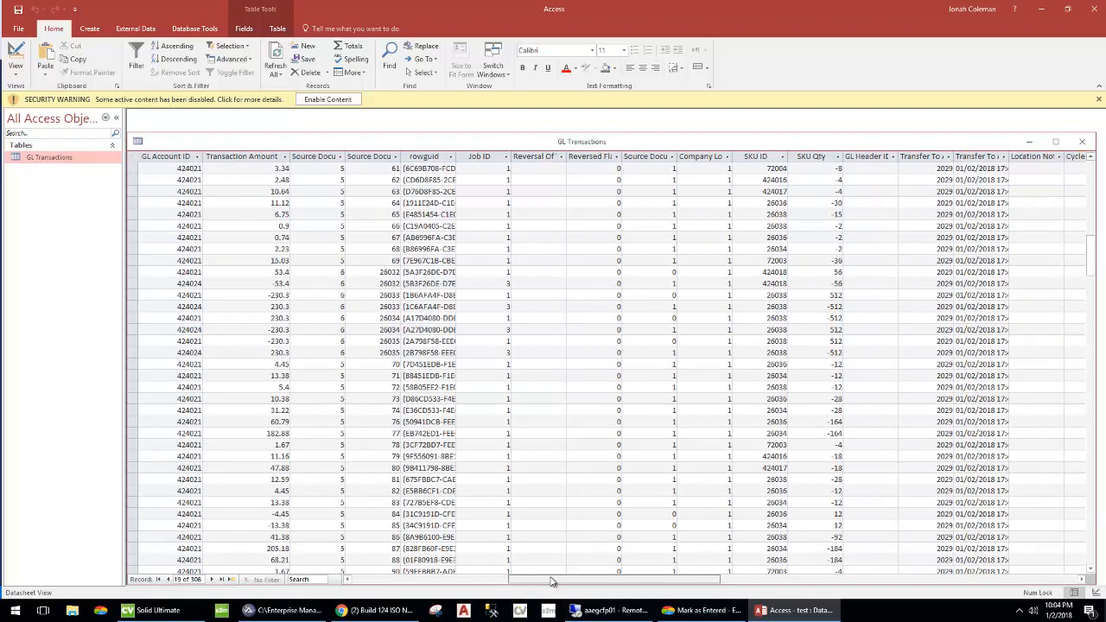
pyautogui.scroll(-10, 459, 489)
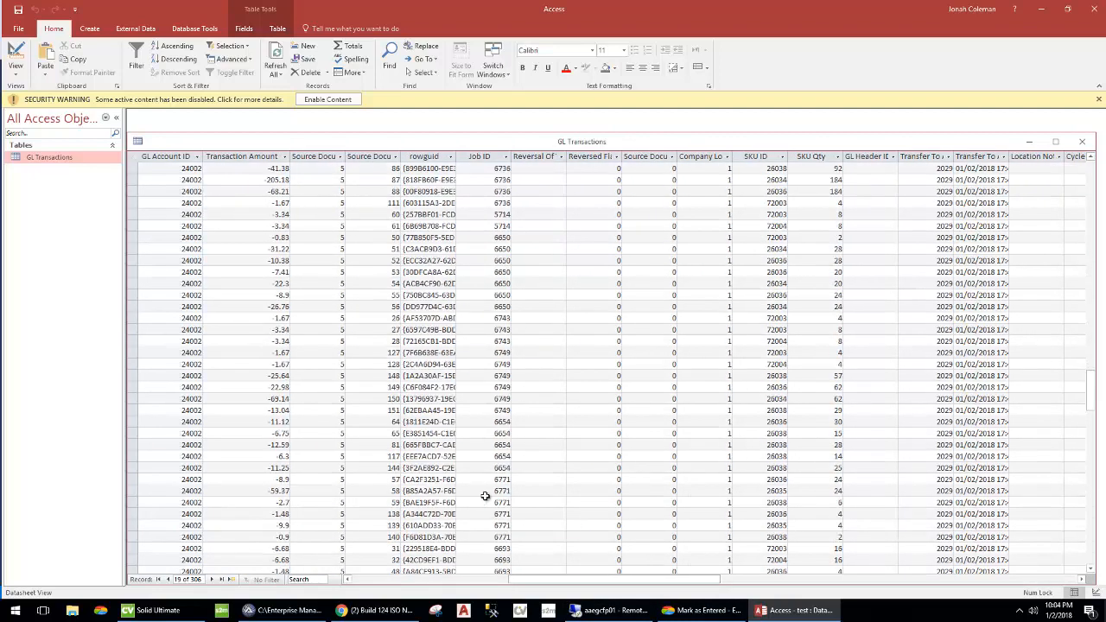
# Fit the Job Accounting Code column to its full contents and select the full code of a Hedquest Eye Clinic Millwork record
pyautogui.moveTo(626, 584); pyautogui.dragTo(853, 584)
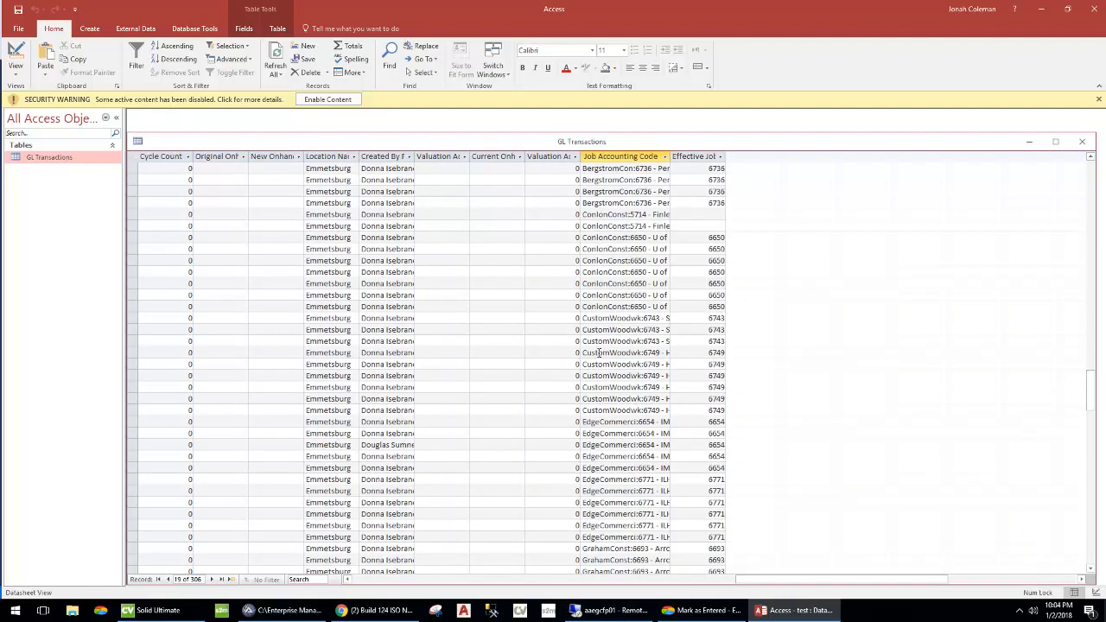
pyautogui.doubleClick(671, 157)
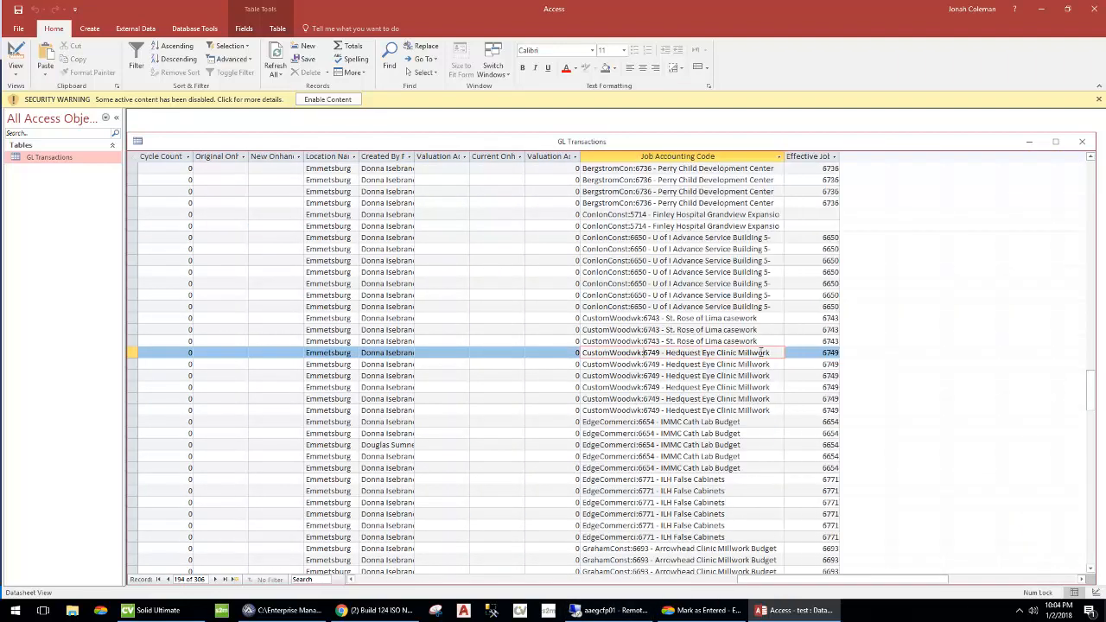
pyautogui.moveTo(772, 352); pyautogui.dragTo(503, 343)
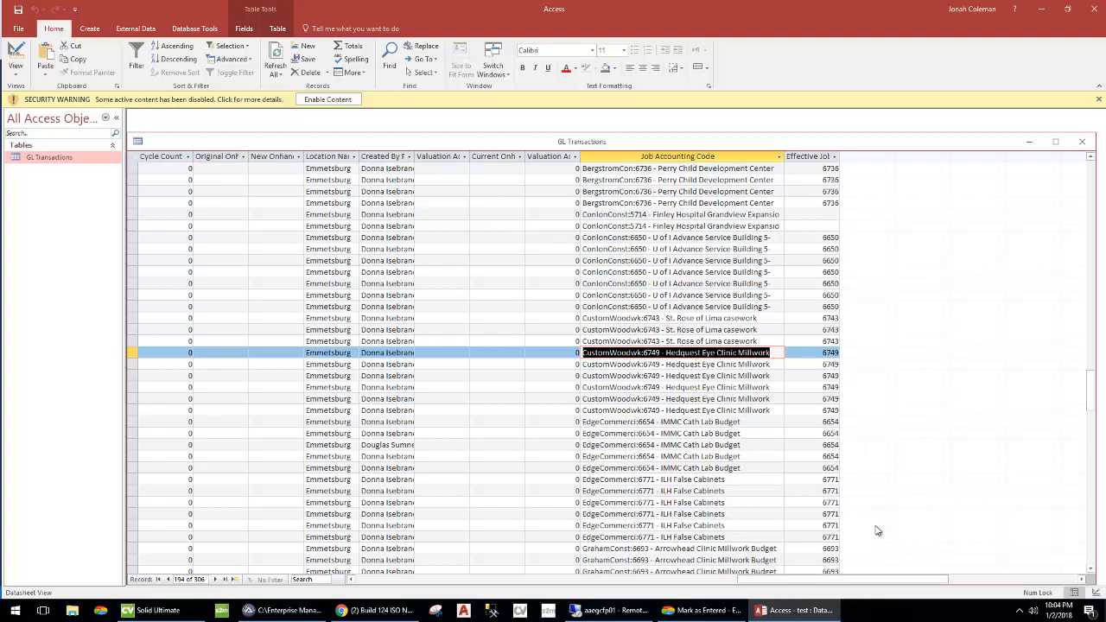
# Examine the Job Accounting Code values from the first record down to the Perry Child Development Center and Finley Hospital records
pyautogui.click(1090, 481)
pyautogui.moveTo(1091, 481); pyautogui.dragTo(1088, 166)
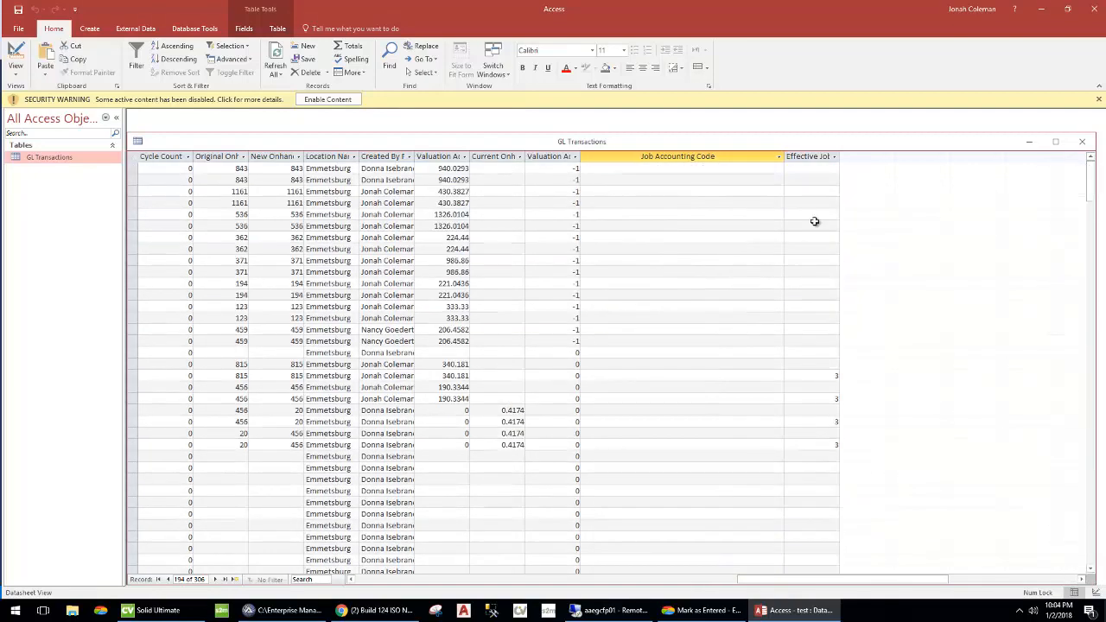
pyautogui.hscroll(-3, 854, 589)
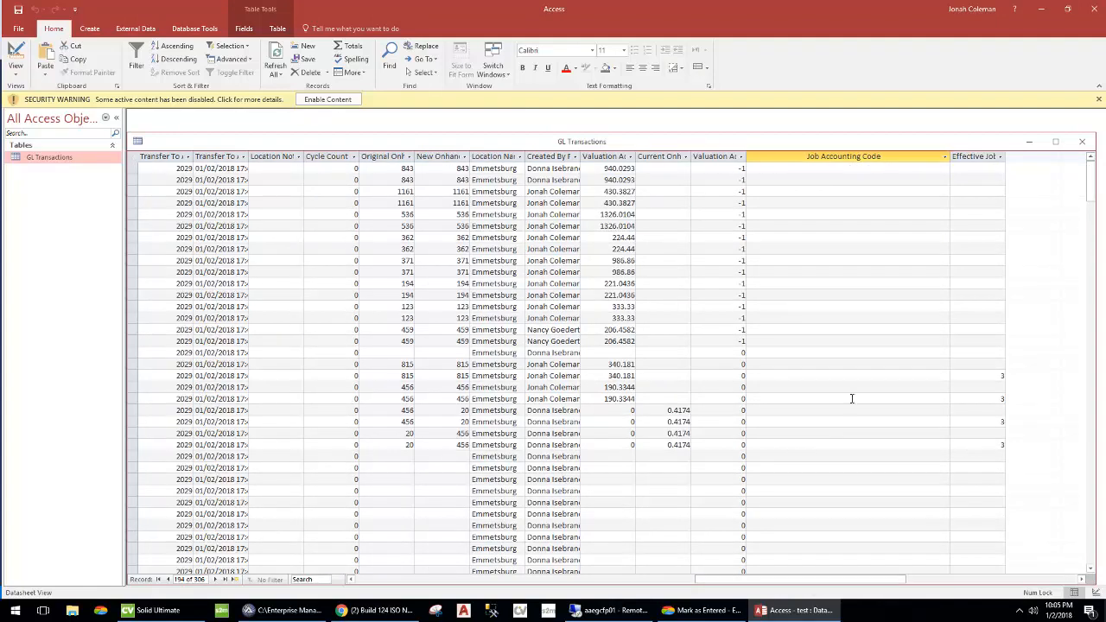
pyautogui.click(891, 215)
pyautogui.click(813, 201)
pyautogui.click(814, 170)
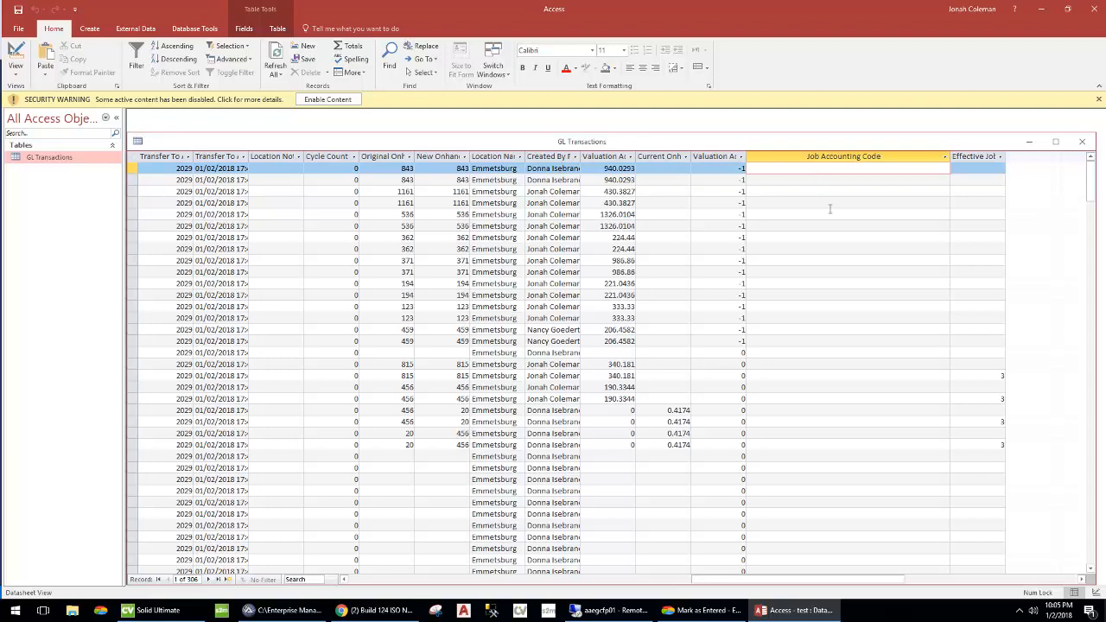
pyautogui.scroll(-15, 821, 475)
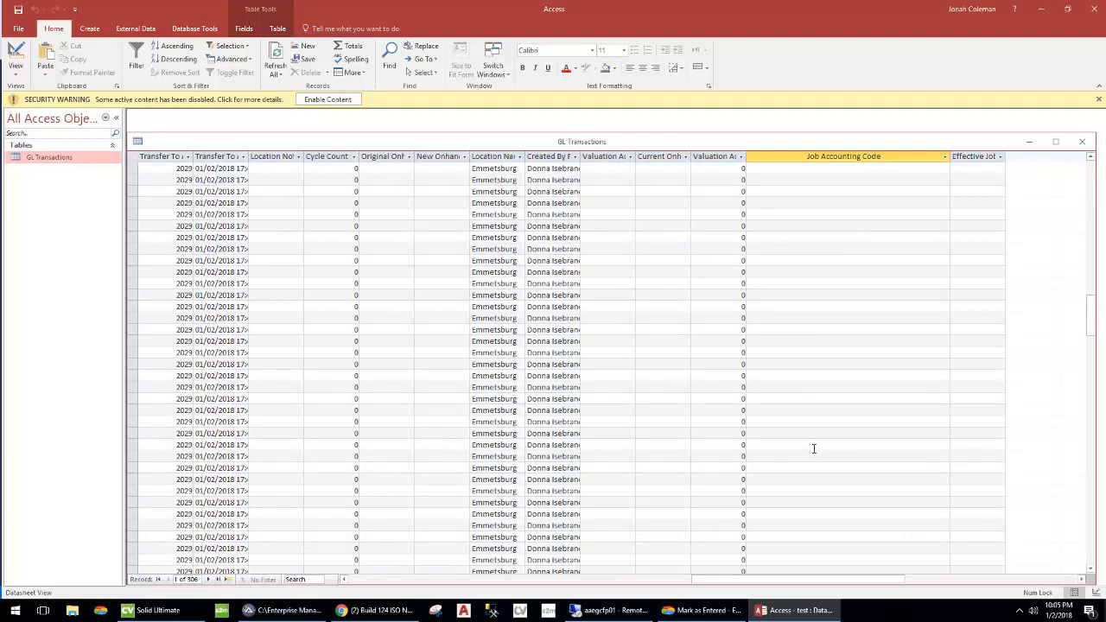
pyautogui.scroll(-14, 814, 449)
pyautogui.click(810, 388)
pyautogui.click(824, 407)
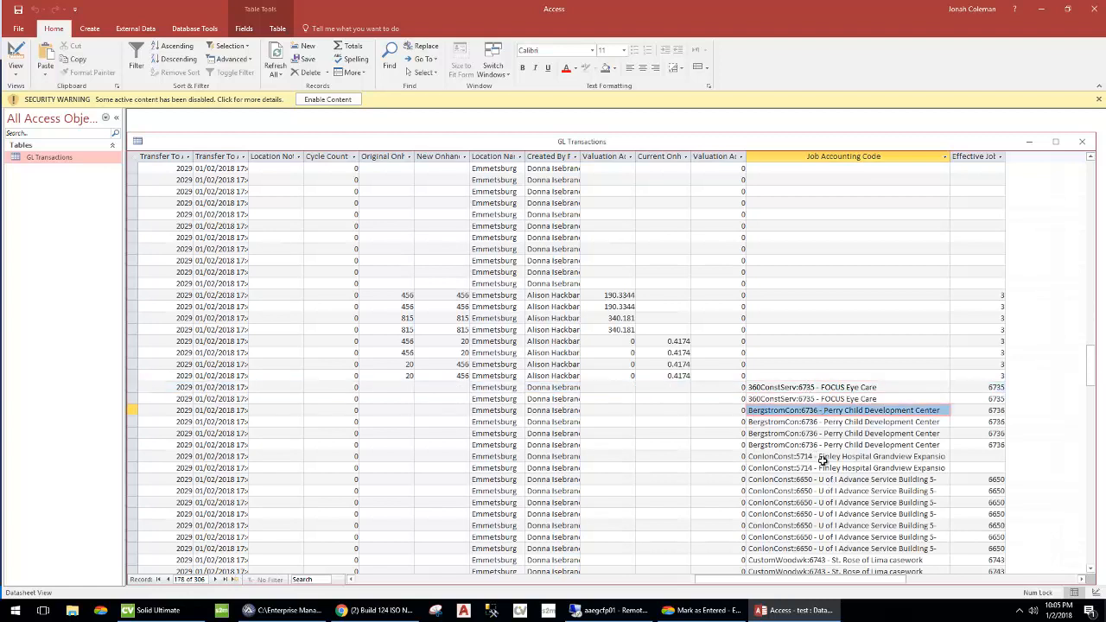
pyautogui.click(823, 461)
pyautogui.click(818, 514)
pyautogui.click(807, 410)
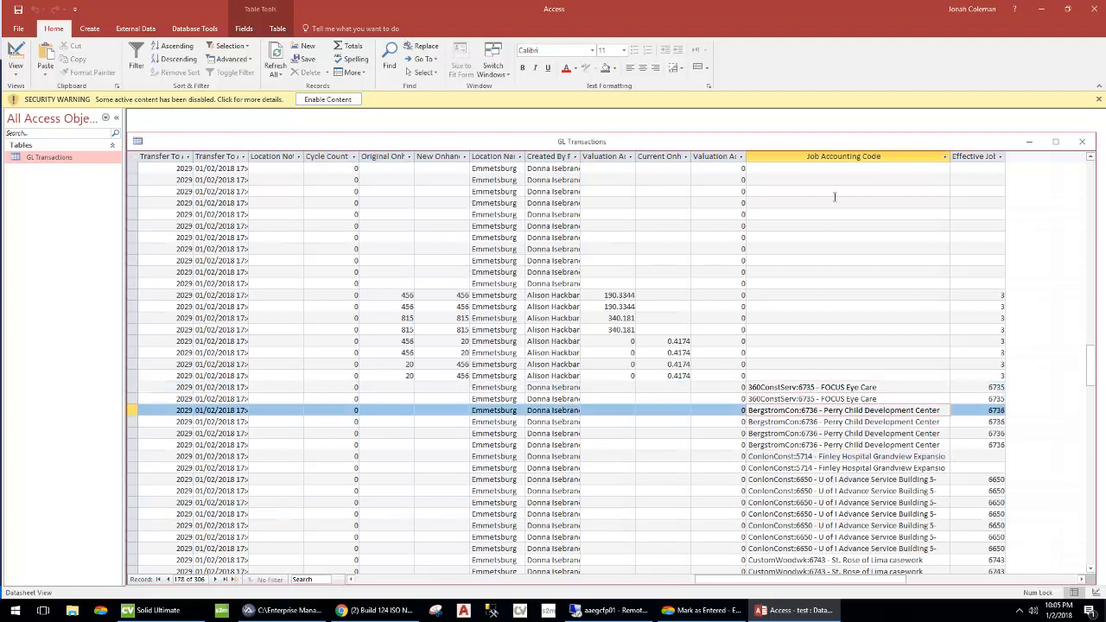
# Close the Access database without saving the table changes and decline marking the transactions as entered in accounting
pyautogui.click(1092, 10)
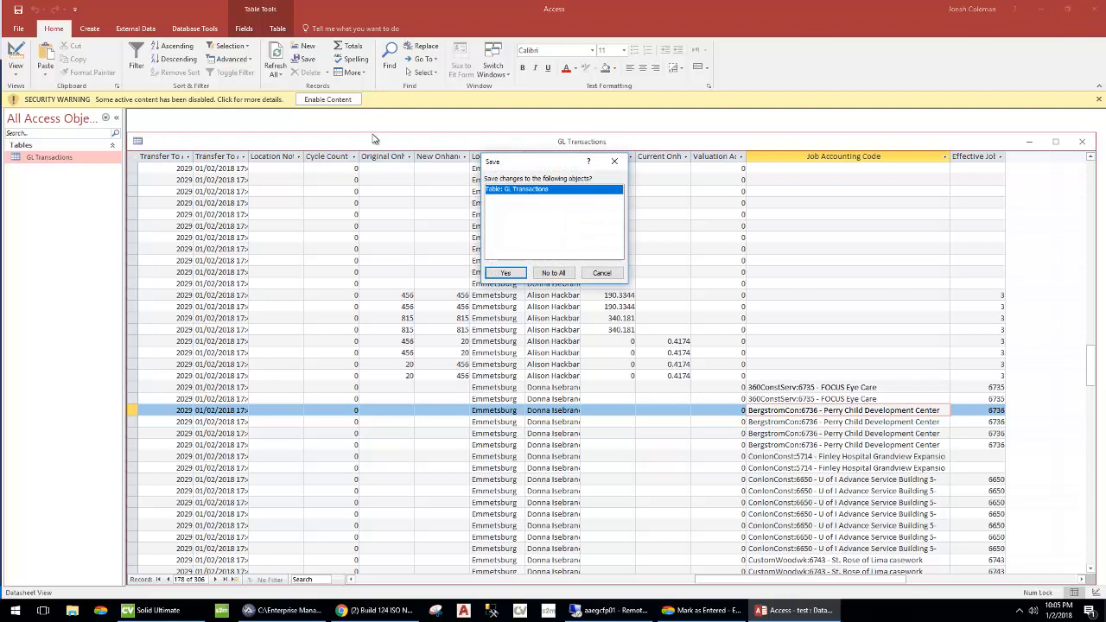
pyautogui.click(553, 273)
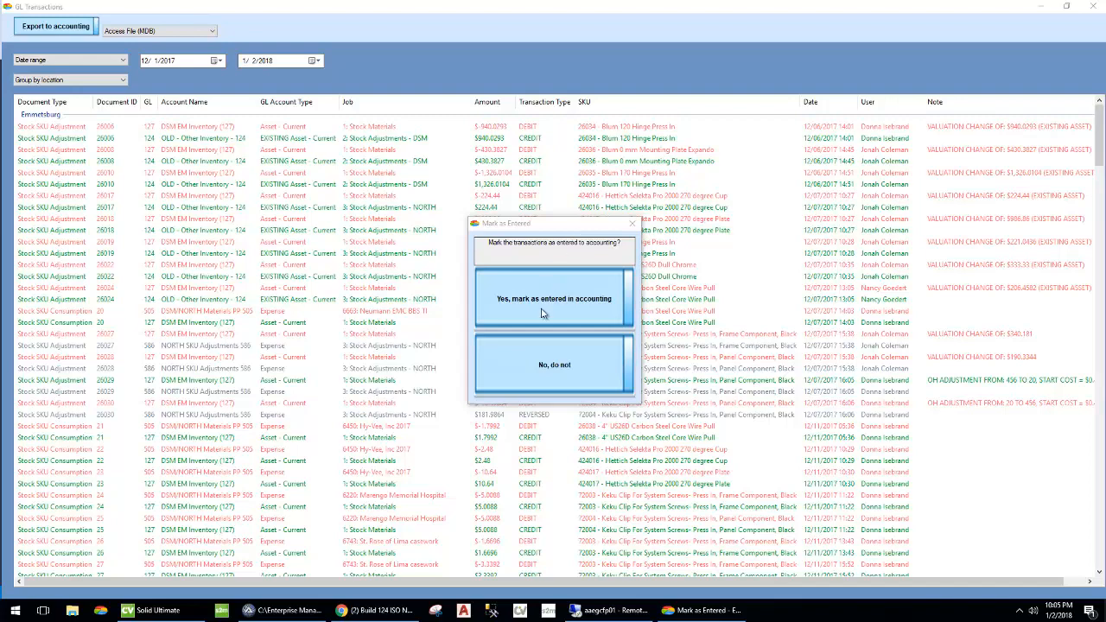
pyautogui.click(571, 368)
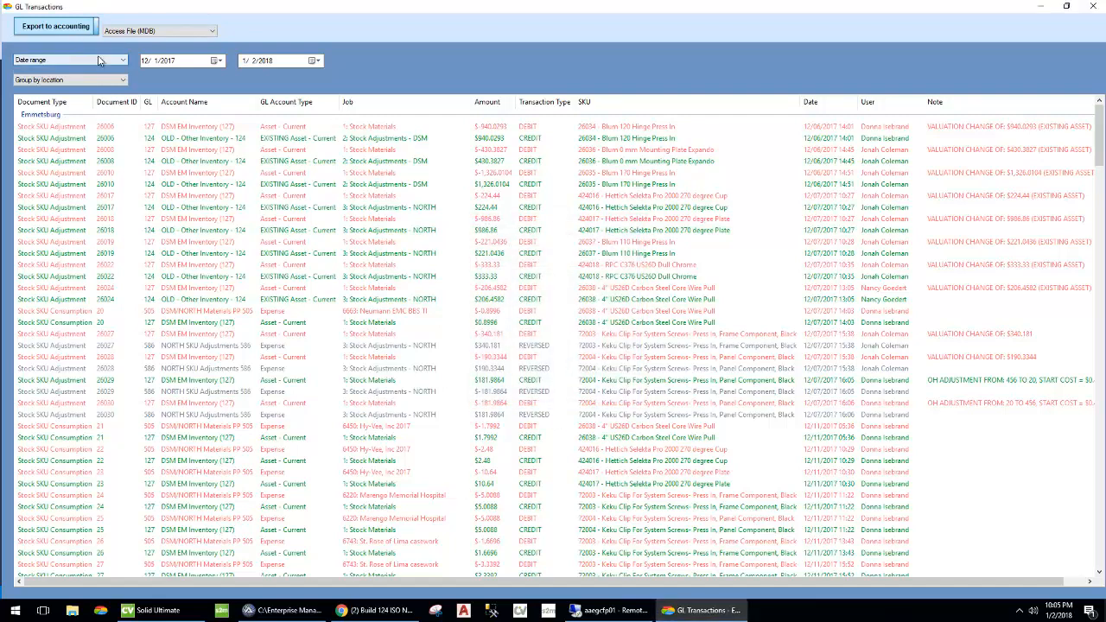
# Group the GL transactions by location, account, job and export them to accounting, overwriting test.MDB in the Downloads folder
pyautogui.click(86, 81)
pyautogui.click(79, 114)
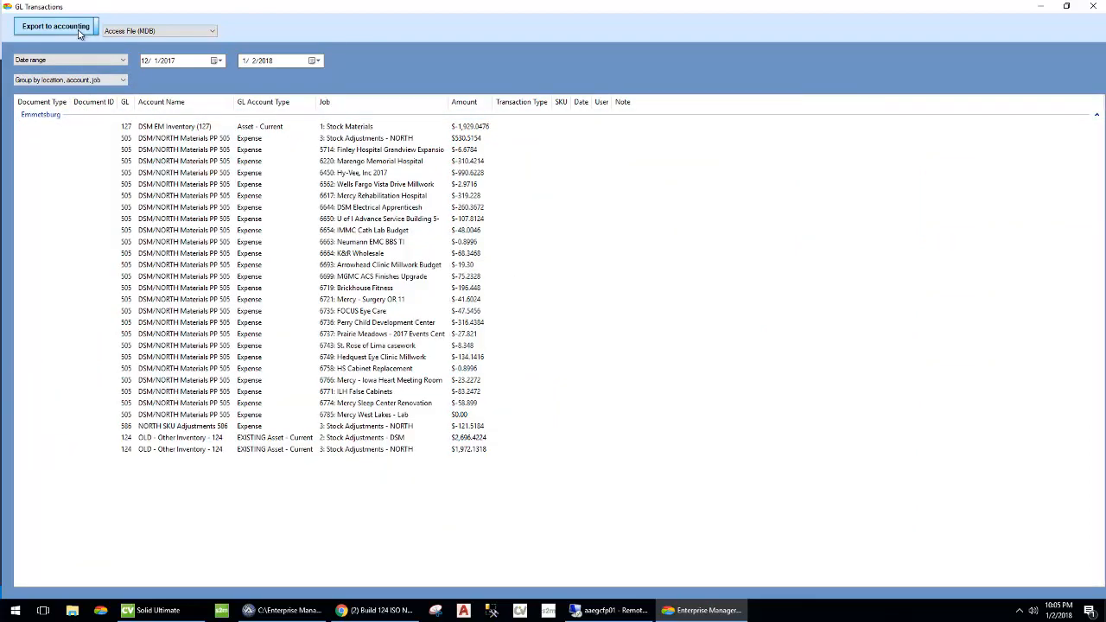
pyautogui.click(80, 31)
pyautogui.click(594, 303)
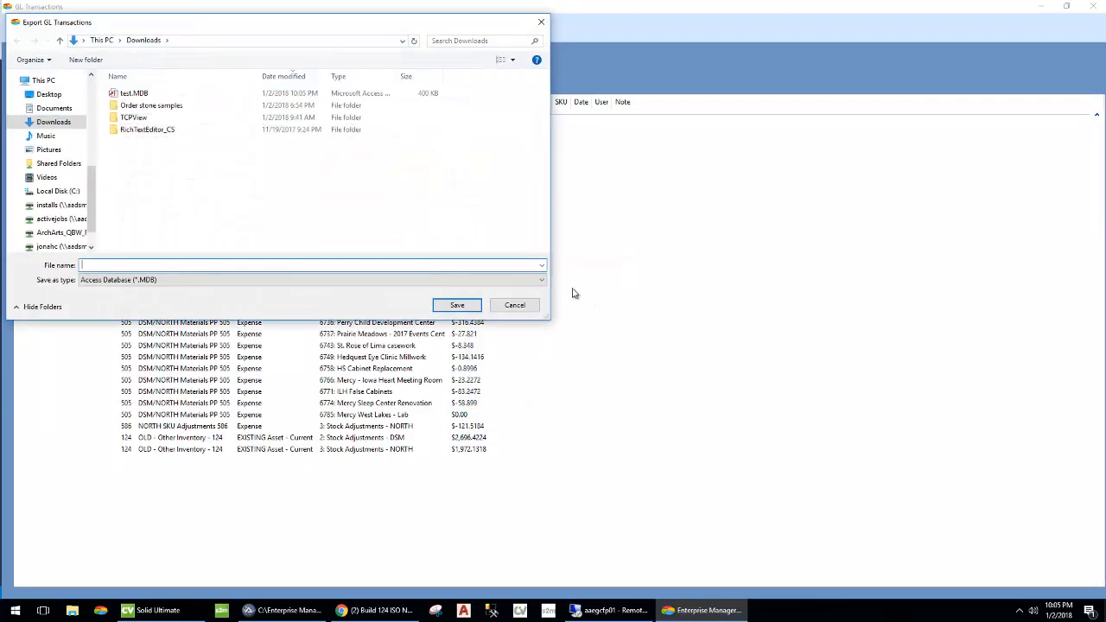
pyautogui.doubleClick(164, 93)
pyautogui.click(562, 289)
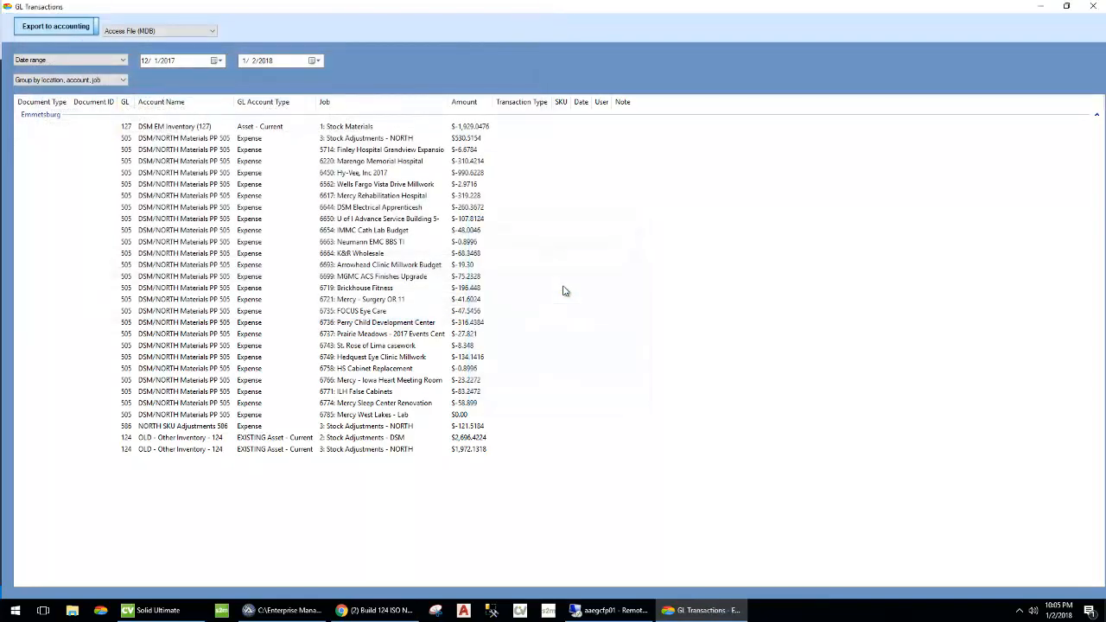
pyautogui.click(553, 354)
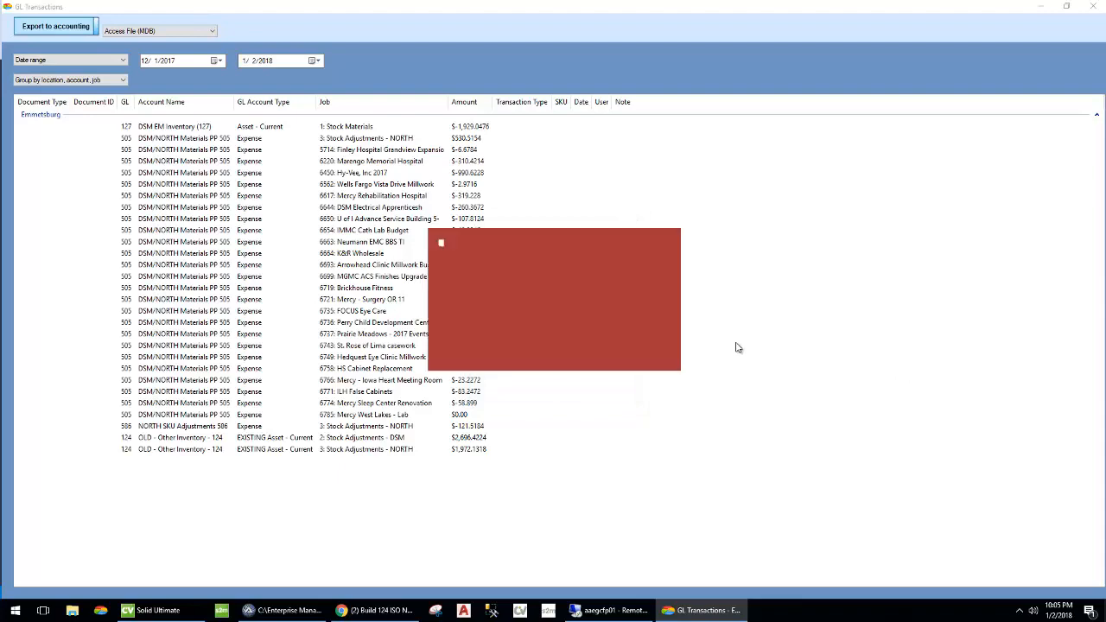
# Open the exported GL Transactions table in Access and fit all its columns to their full contents
pyautogui.doubleClick(53, 157)
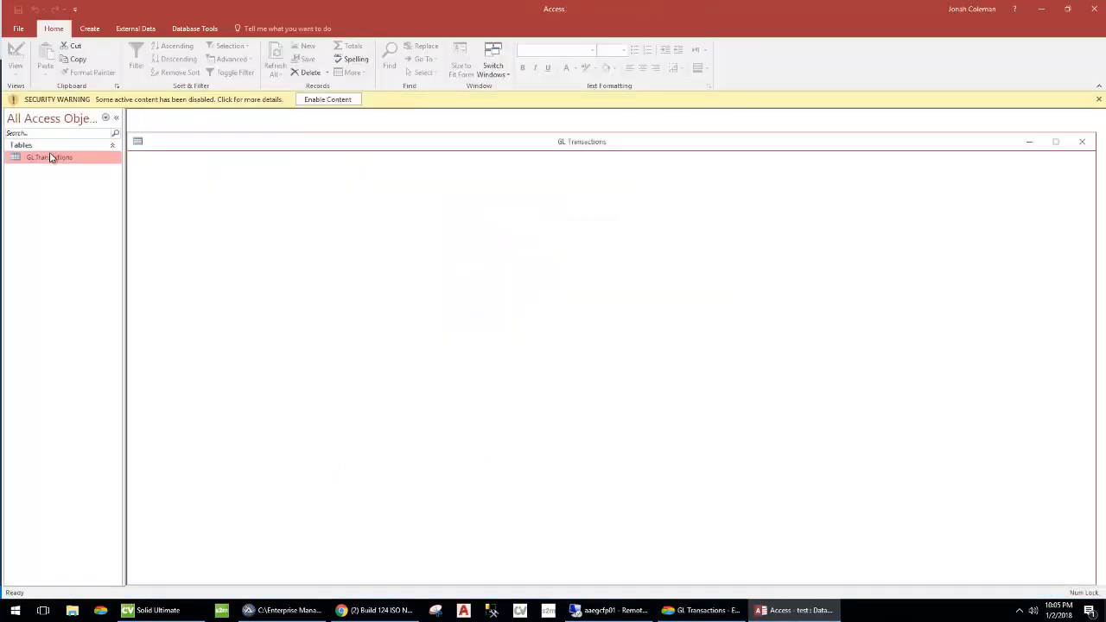
pyautogui.click(133, 157)
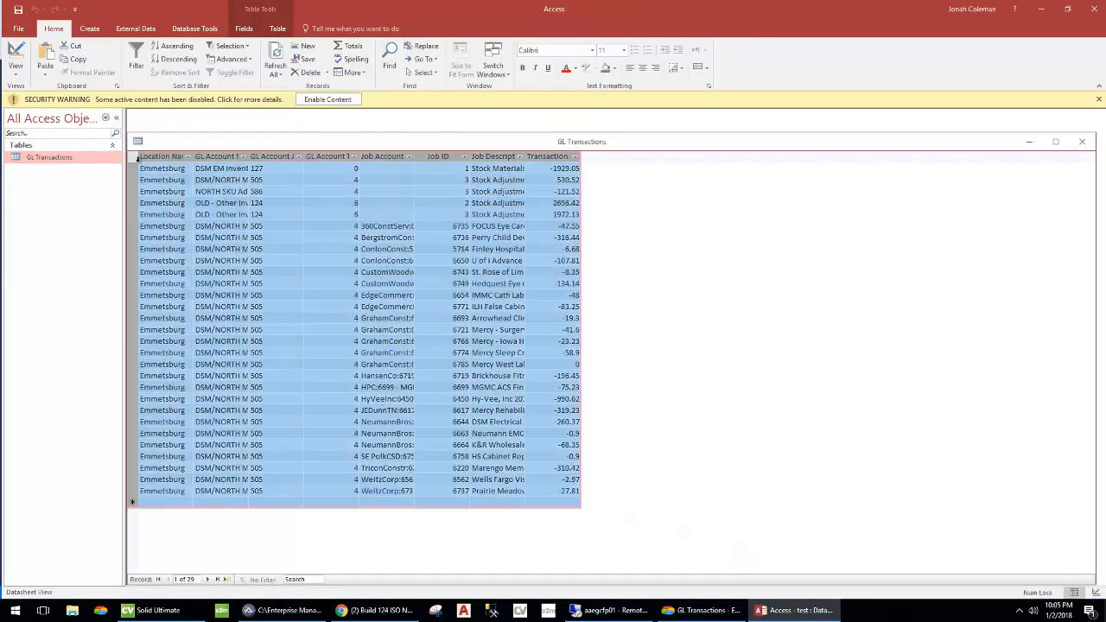
pyautogui.doubleClick(193, 157)
pyautogui.click(586, 376)
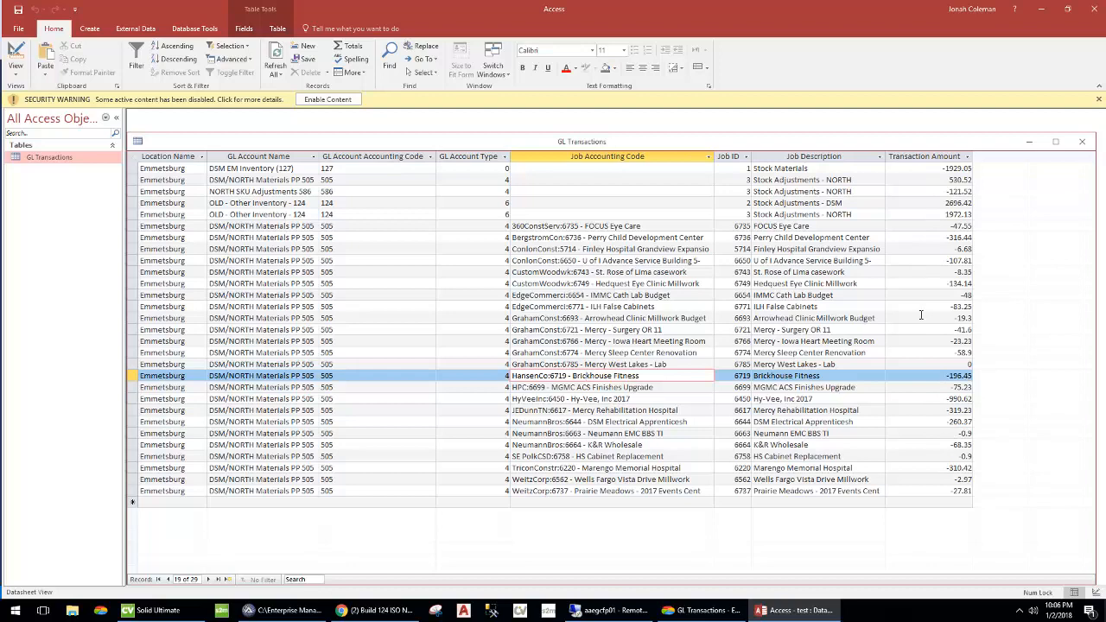
# Close the Access database without saving the layout changes, return to Enterprise Manager and group the transactions by location
pyautogui.click(1095, 15)
pyautogui.click(553, 275)
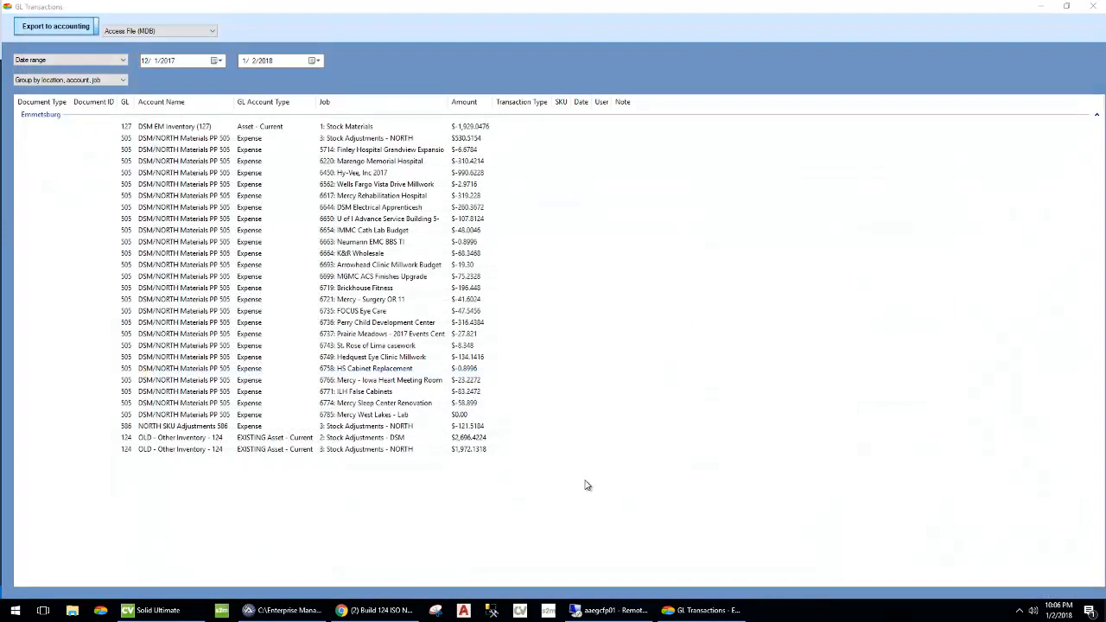
pyautogui.click(378, 498)
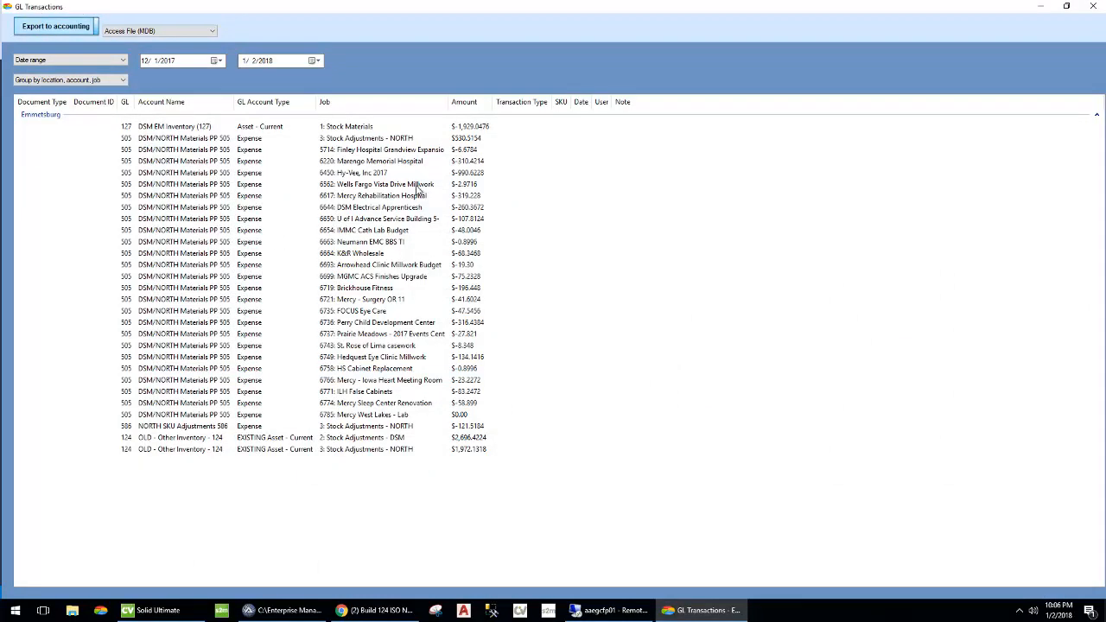
pyautogui.click(70, 79)
pyautogui.click(51, 102)
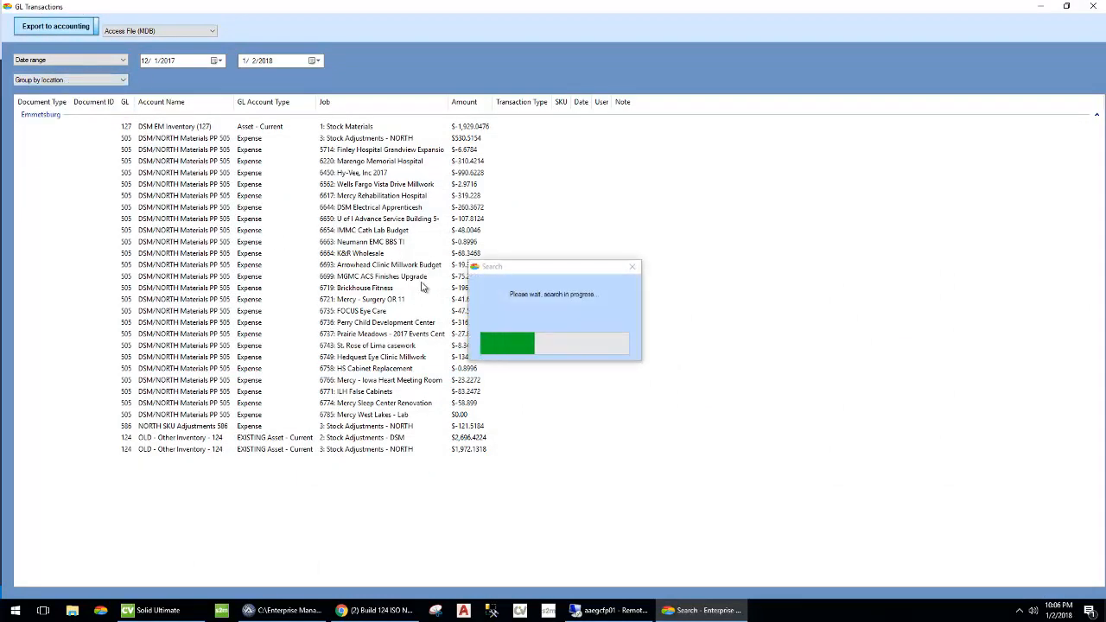
# Open the SKU adjustment behind the document 26018 transaction to review its definition, and close it without saving
pyautogui.rightClick(360, 221)
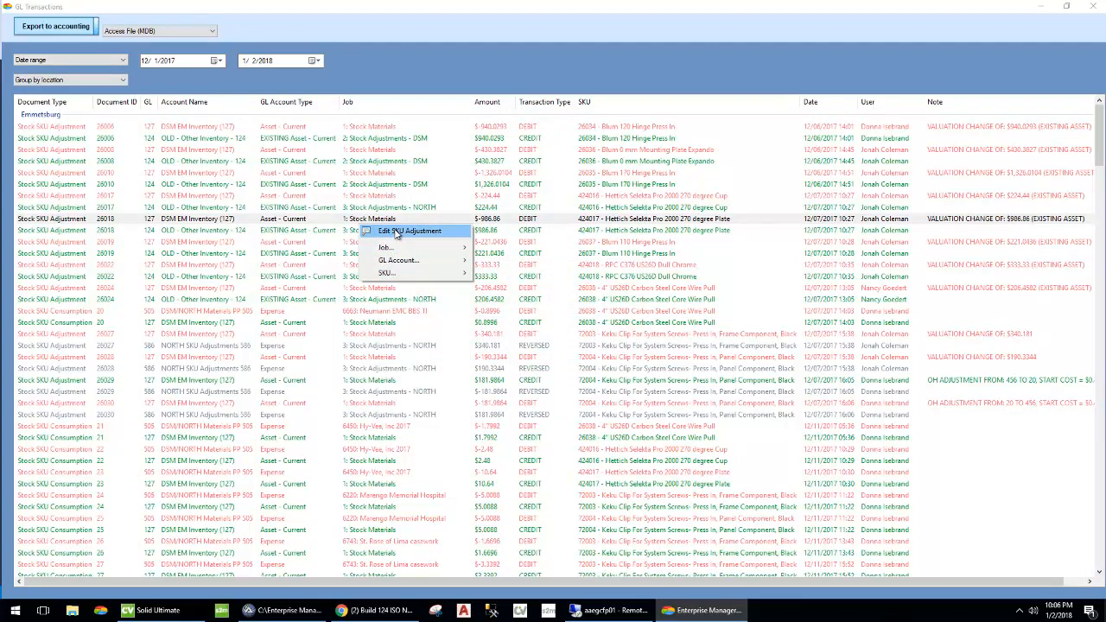
pyautogui.click(399, 232)
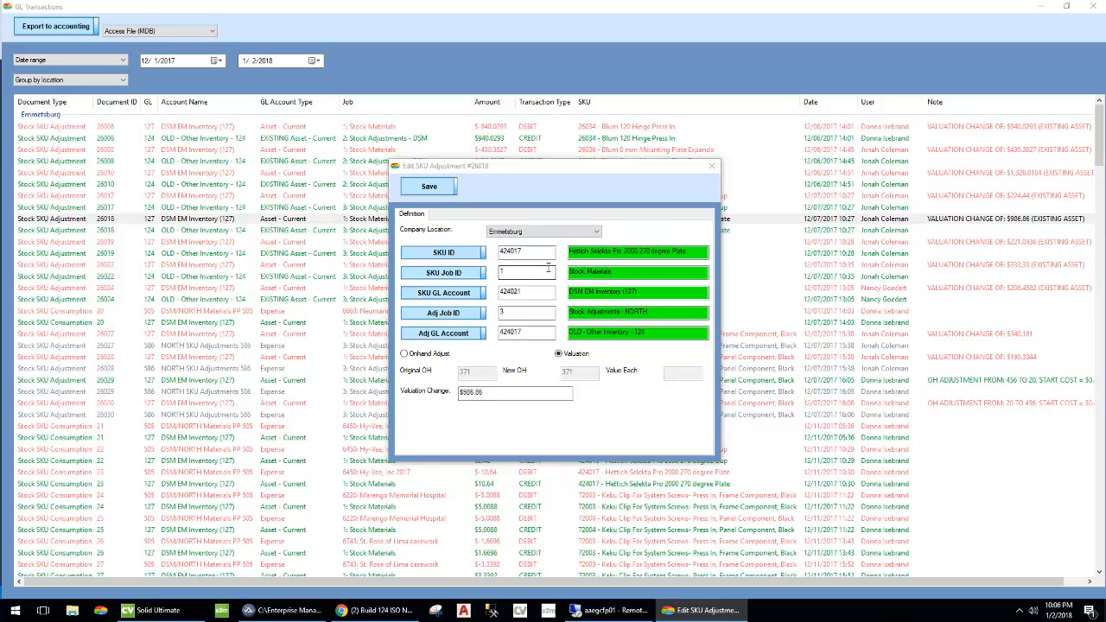
pyautogui.click(712, 165)
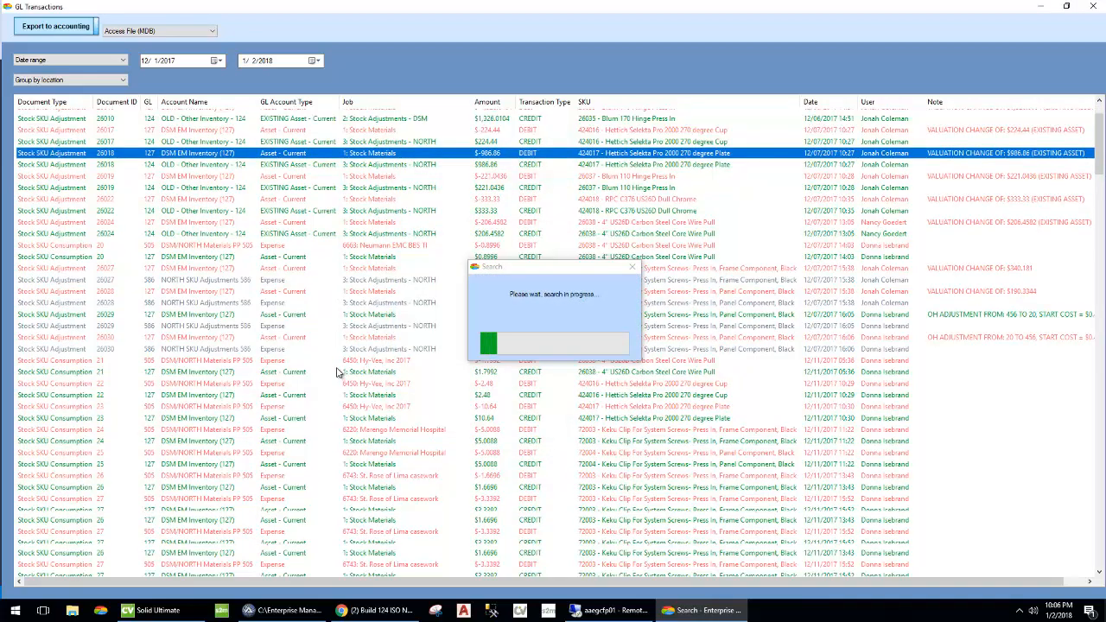
# Open the SKU consumption behind the document 50 transaction, close it without saving, and continue through the transaction list
pyautogui.scroll(-20, 333, 386)
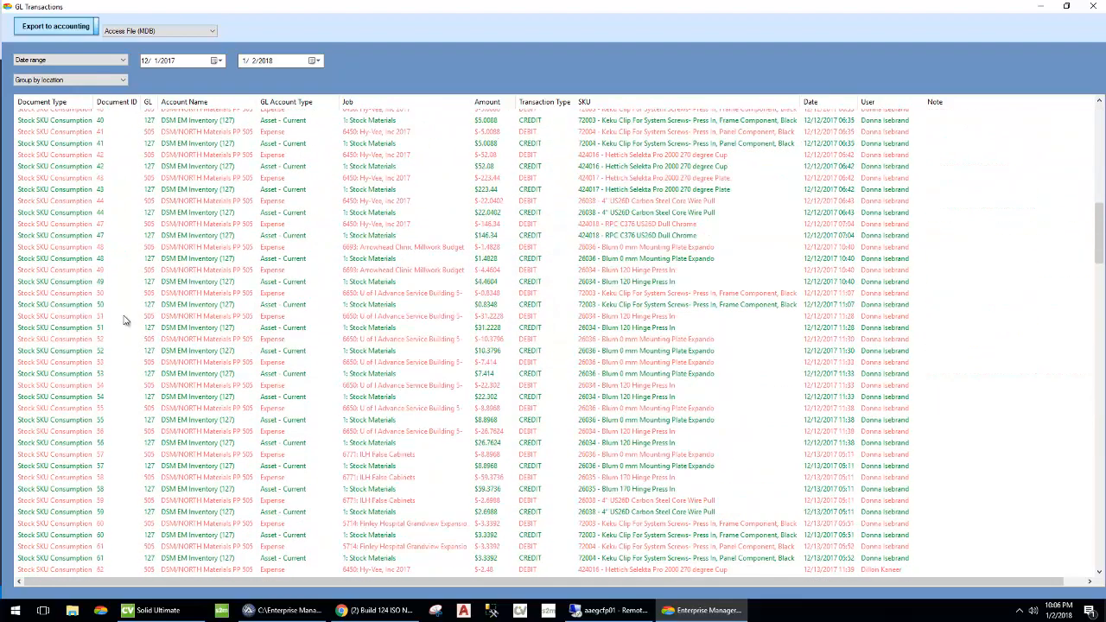
pyautogui.rightClick(83, 295)
pyautogui.click(97, 303)
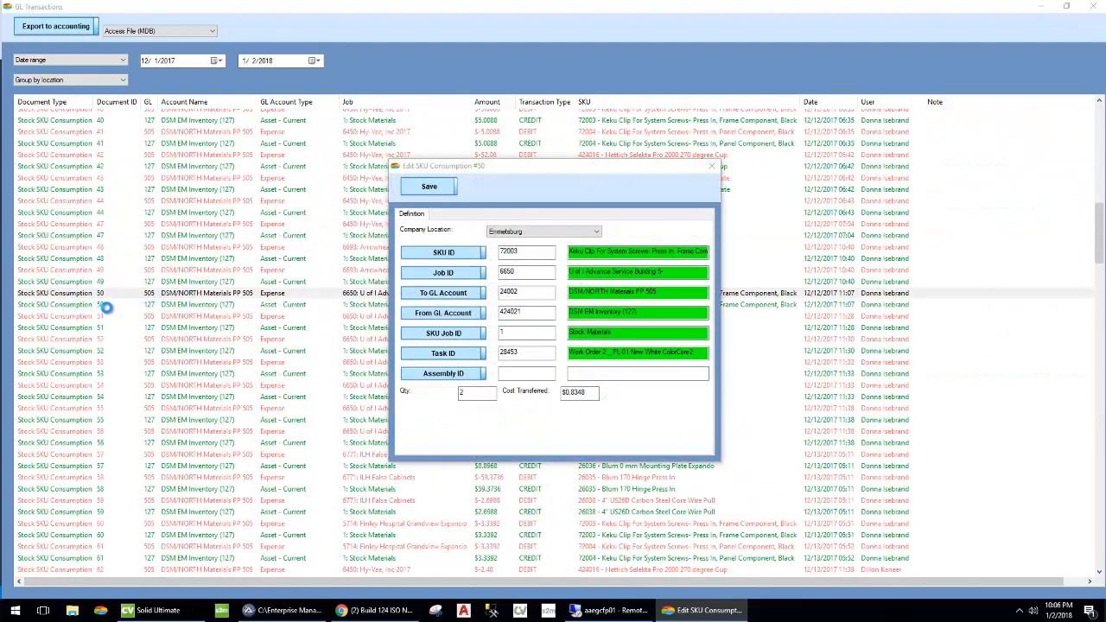
pyautogui.click(713, 167)
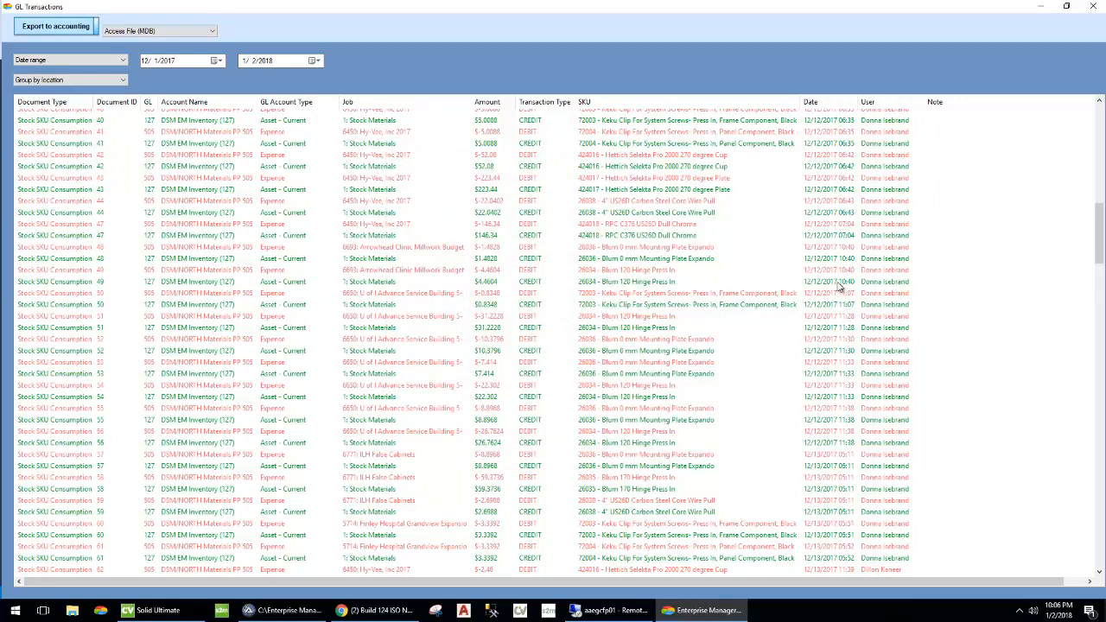
pyautogui.scroll(-20, 182, 378)
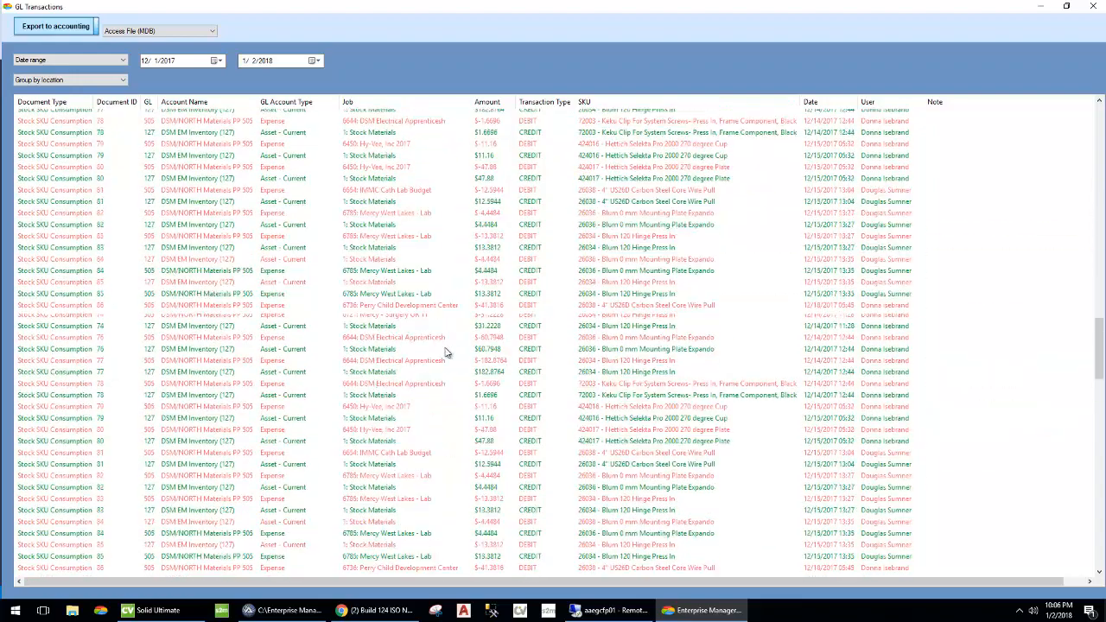